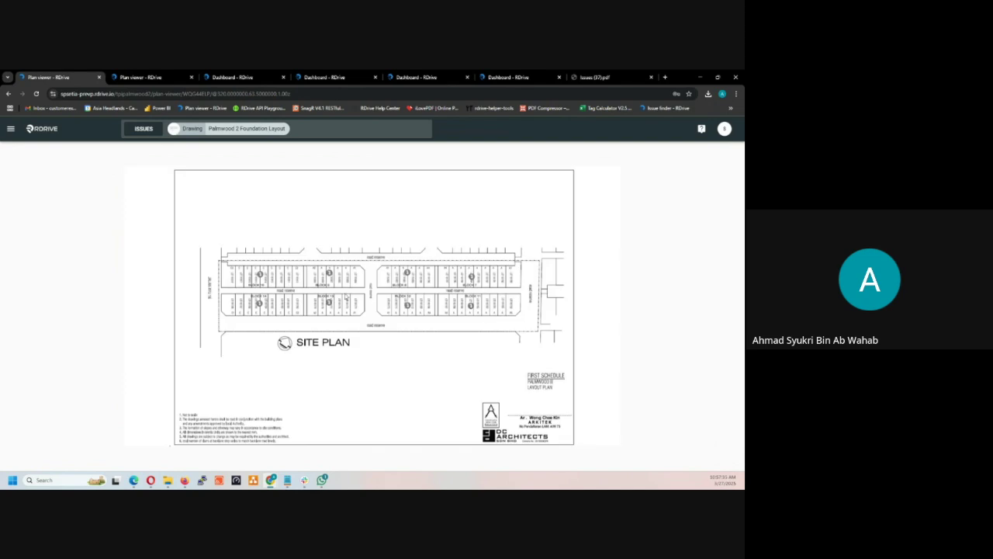
# - View the block 10 foundation drawing from the Palmwood 2 foundation layout and return to the Palmwood 2 main page
pyautogui.click(264, 278)
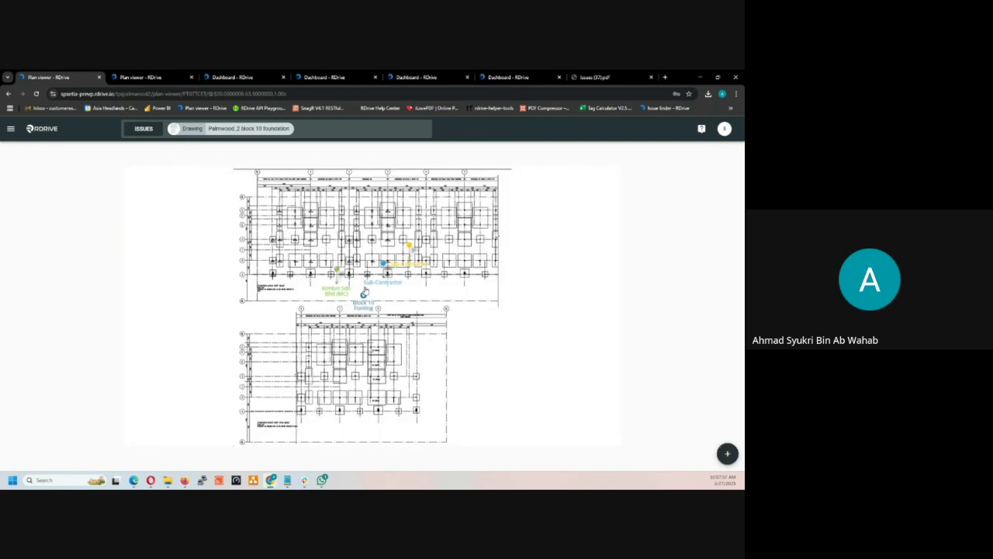
pyautogui.click(8, 94)
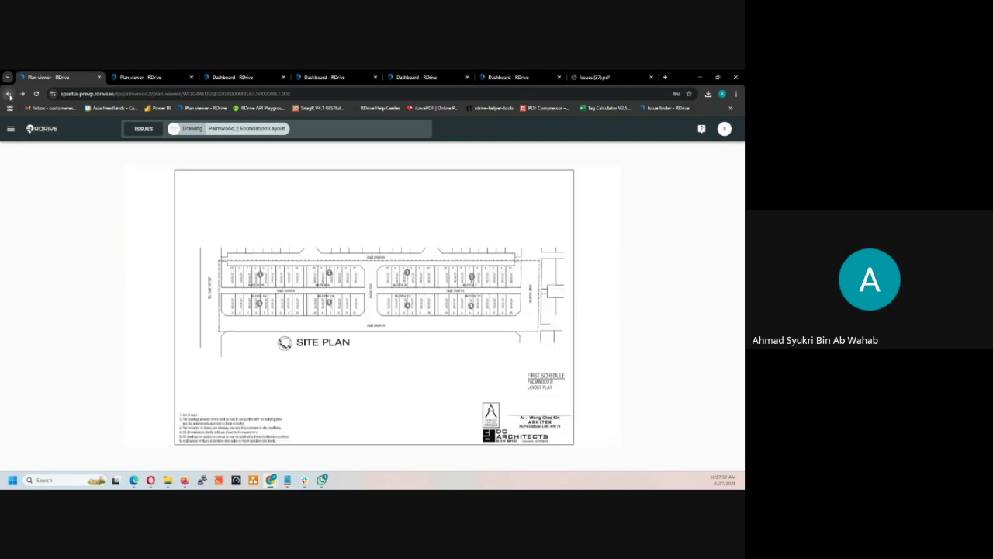
pyautogui.click(8, 94)
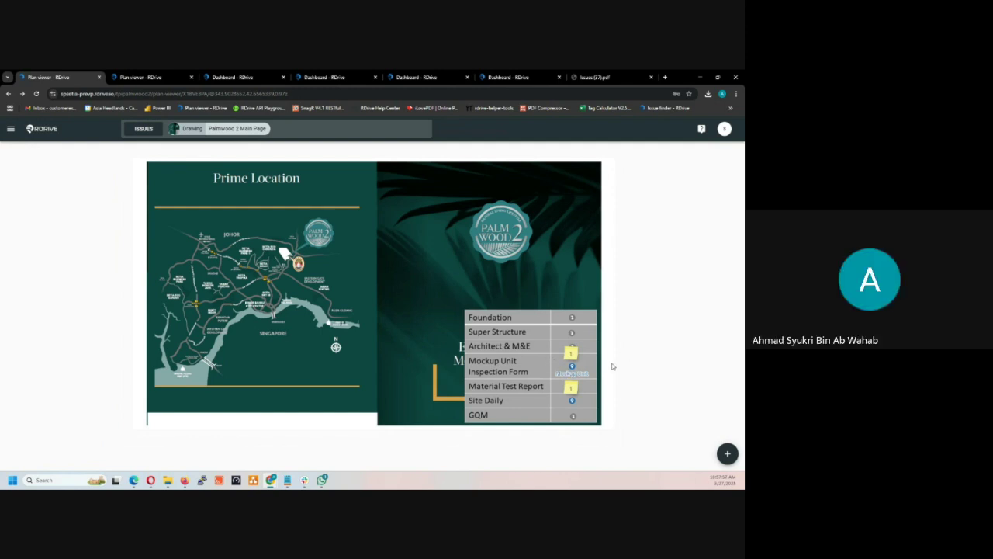
# - Inspect the Mockup Unit and Site Daily locations on the main page and browse the Site Daily process list
pyautogui.click(573, 371)
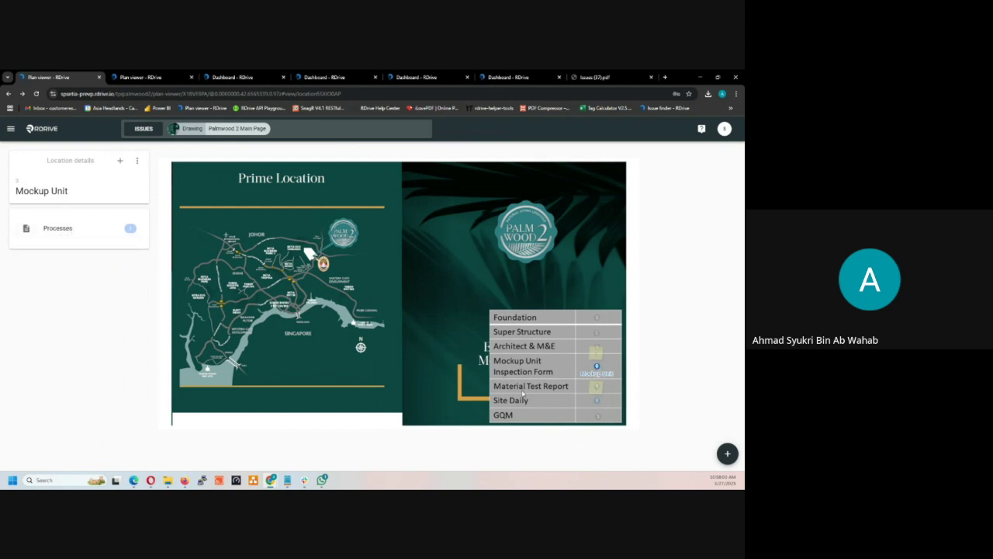
pyautogui.click(597, 400)
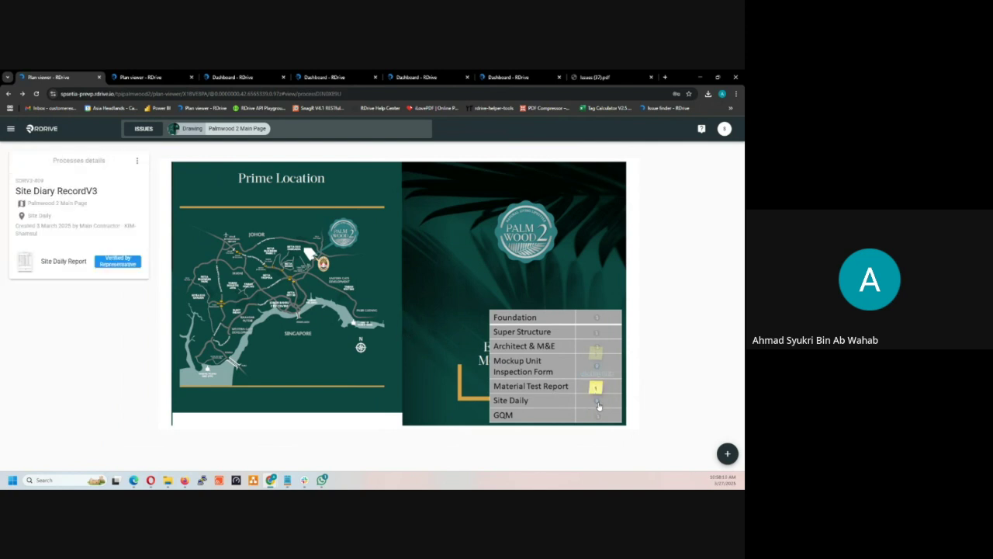
pyautogui.click(597, 402)
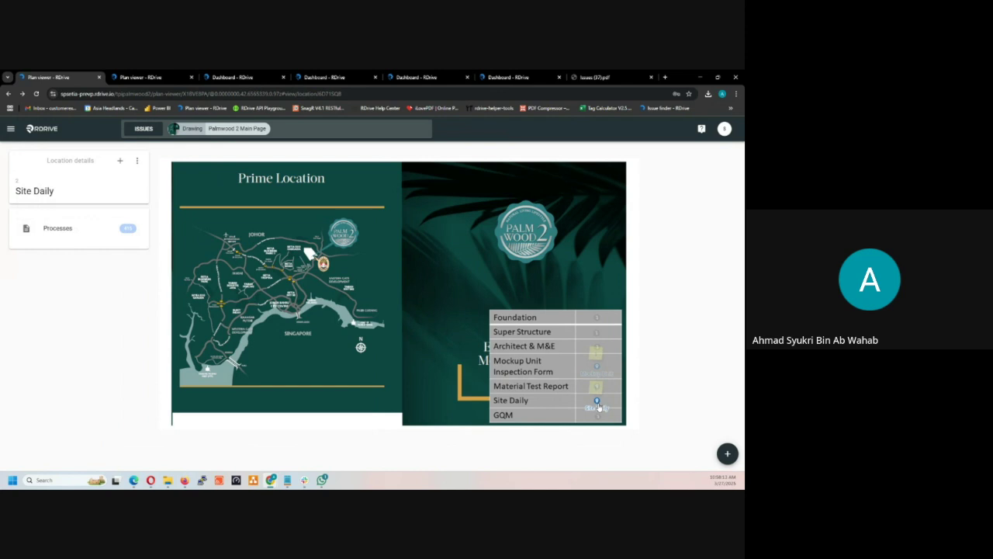
pyautogui.click(89, 232)
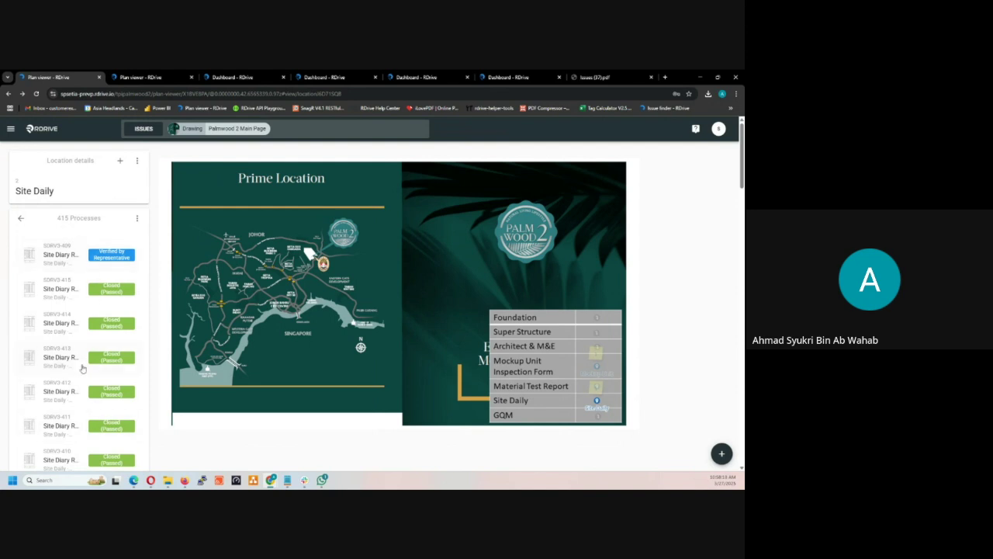
pyautogui.scroll(-4, 78, 360)
pyautogui.scroll(5, 75, 359)
# - Go to the Project Overview dashboard in the Chrome and Firefox windows and load the Chrome one
pyautogui.click(10, 130)
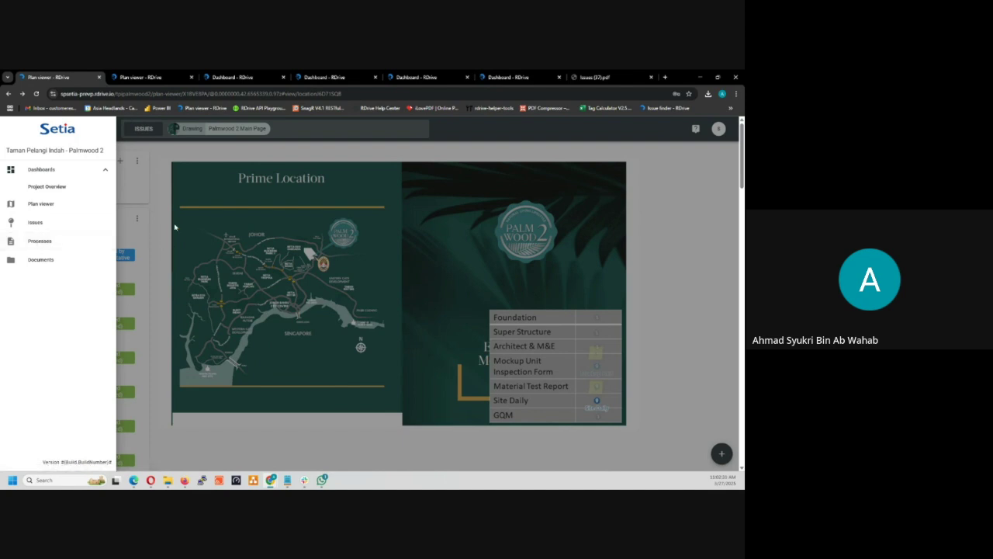
pyautogui.click(160, 187)
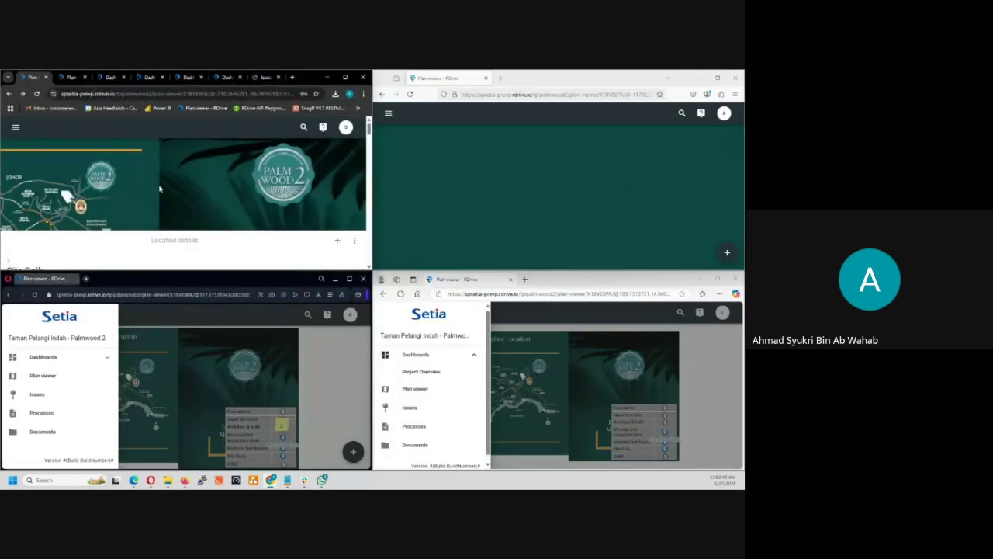
pyautogui.click(15, 127)
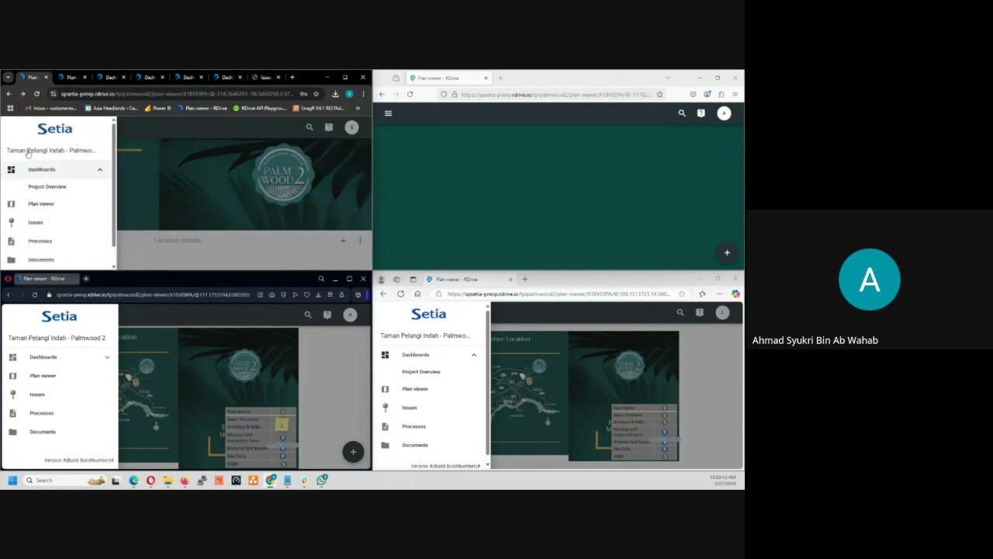
pyautogui.click(45, 190)
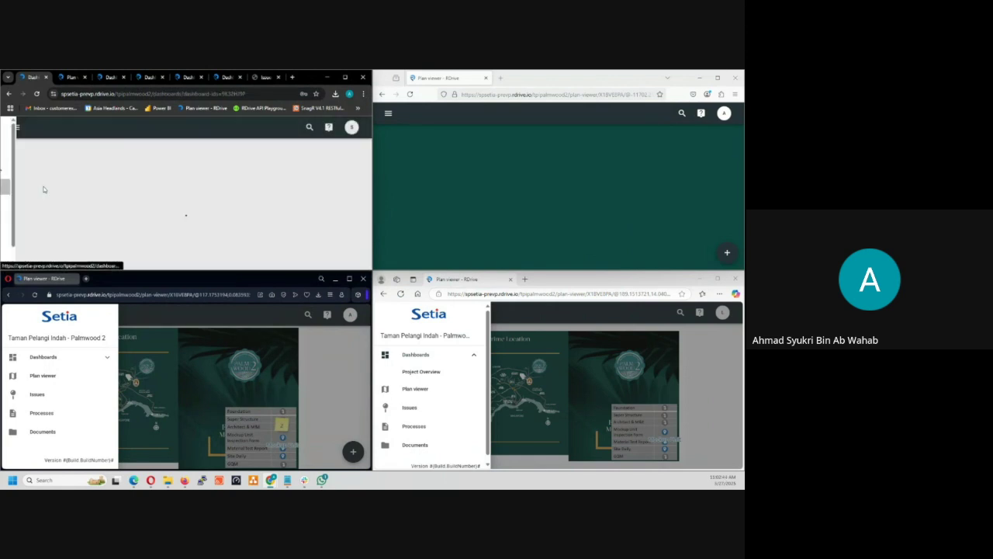
pyautogui.click(388, 112)
pyautogui.click(423, 174)
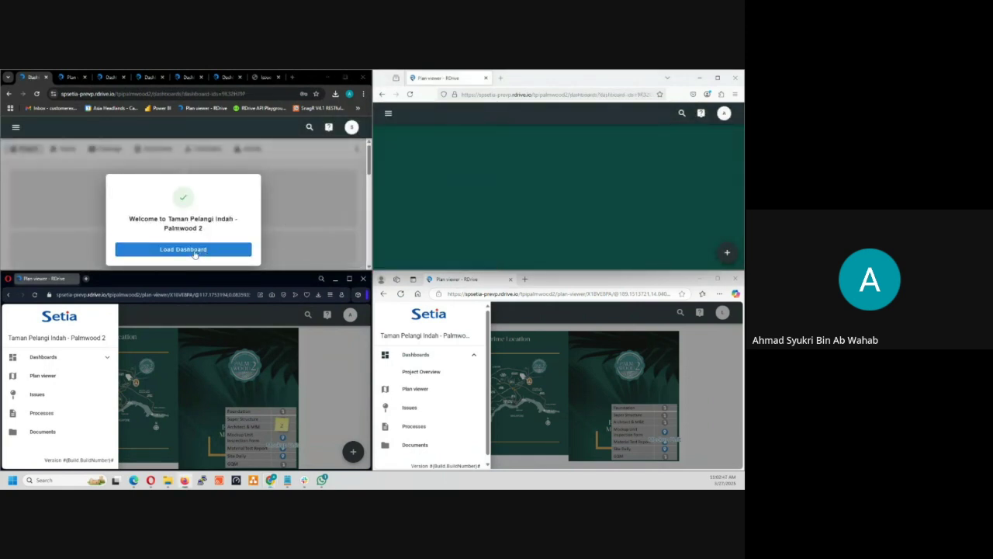
pyautogui.click(237, 250)
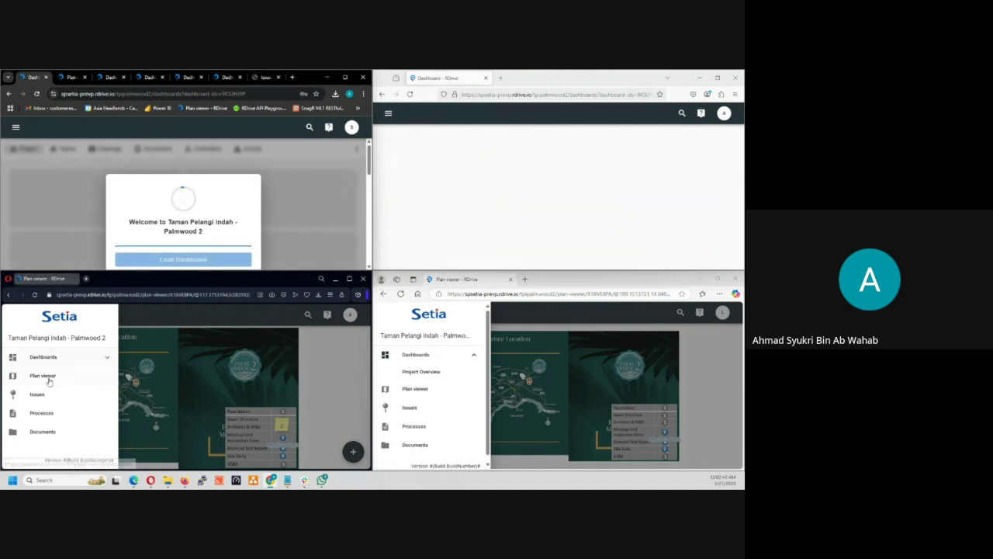
# - Go to the project dashboard in the Opera and Edge windows and load the dashboards still waiting in the tiled windows
pyautogui.click(45, 356)
pyautogui.click(49, 374)
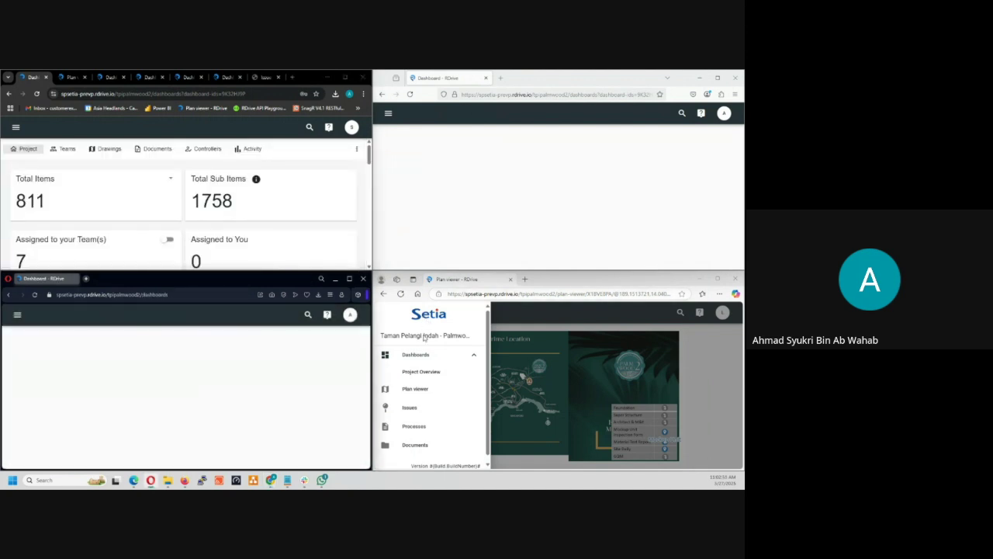
pyautogui.click(433, 328)
pyautogui.click(389, 312)
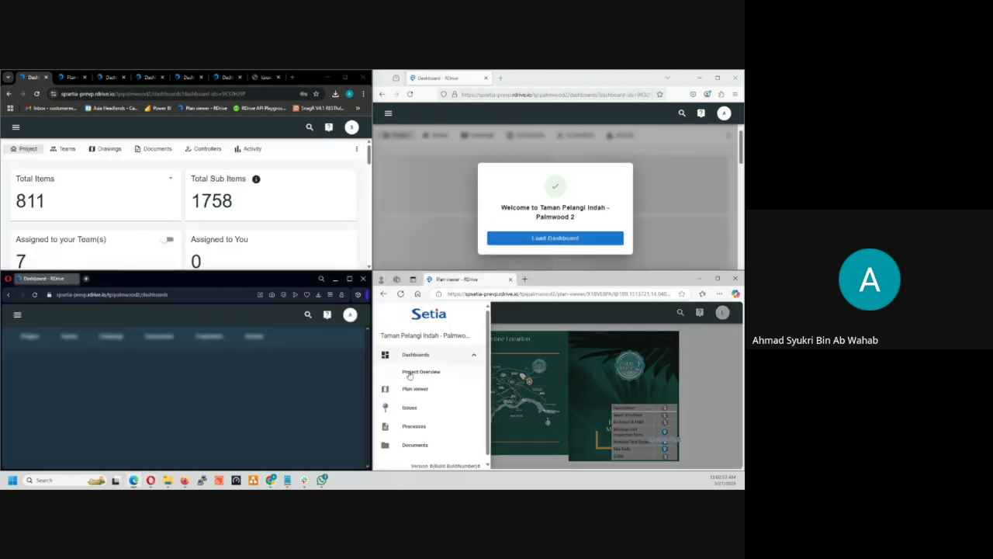
pyautogui.click(411, 372)
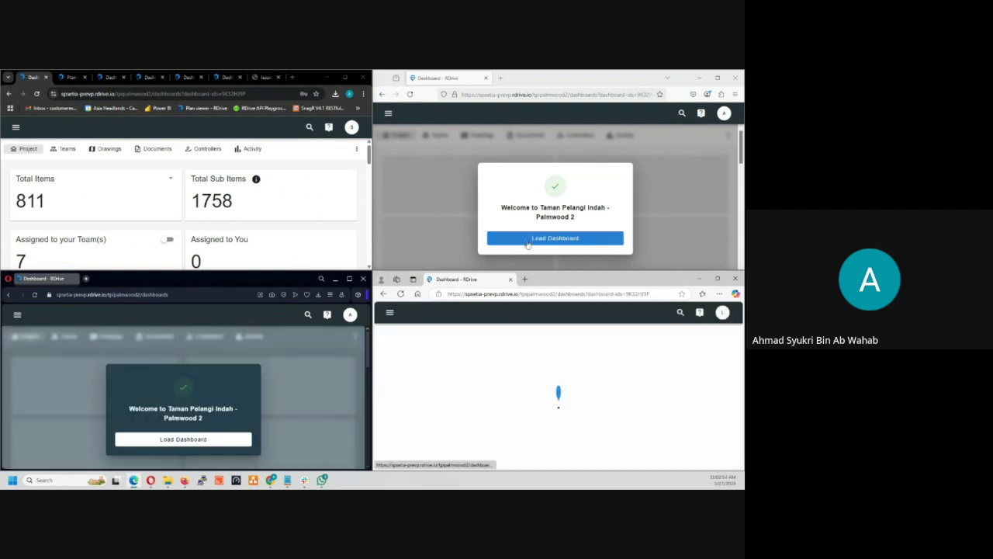
pyautogui.click(528, 239)
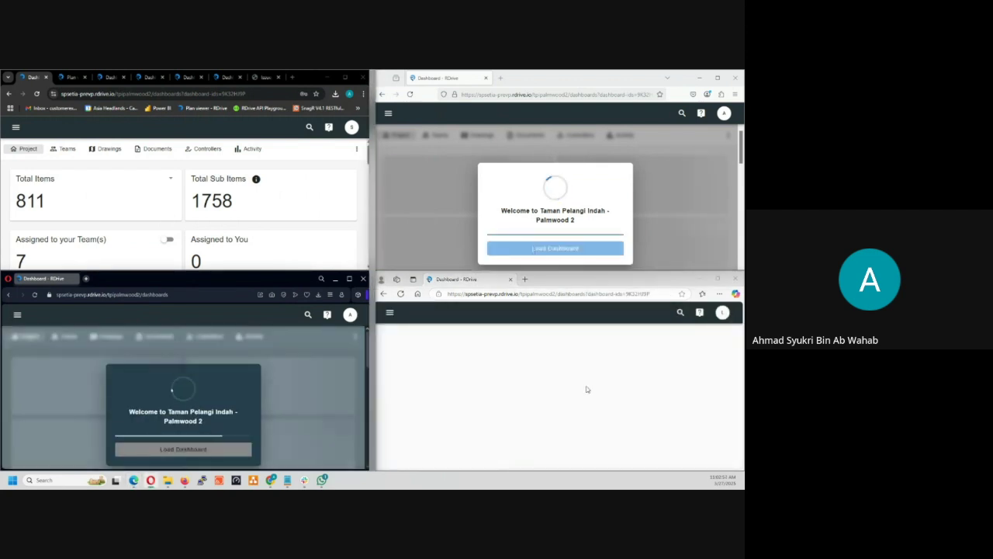
pyautogui.click(574, 436)
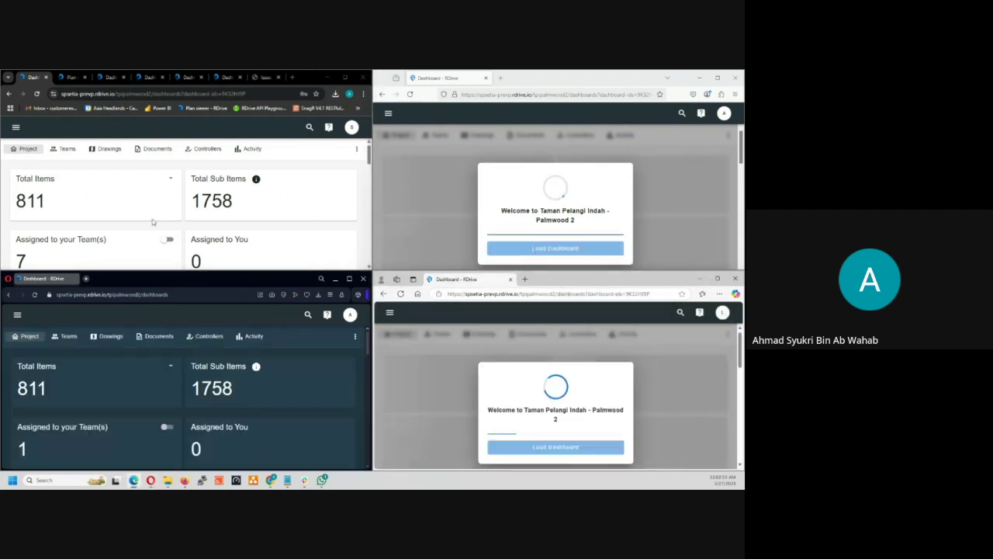
# - Switch the project dashboard in the Opera window to the light theme
pyautogui.click(354, 337)
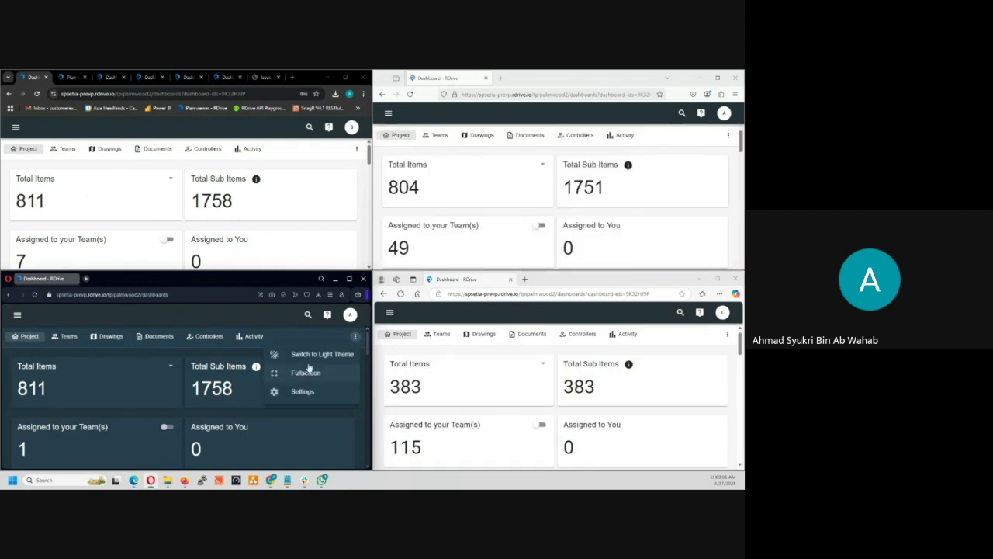
pyautogui.click(312, 353)
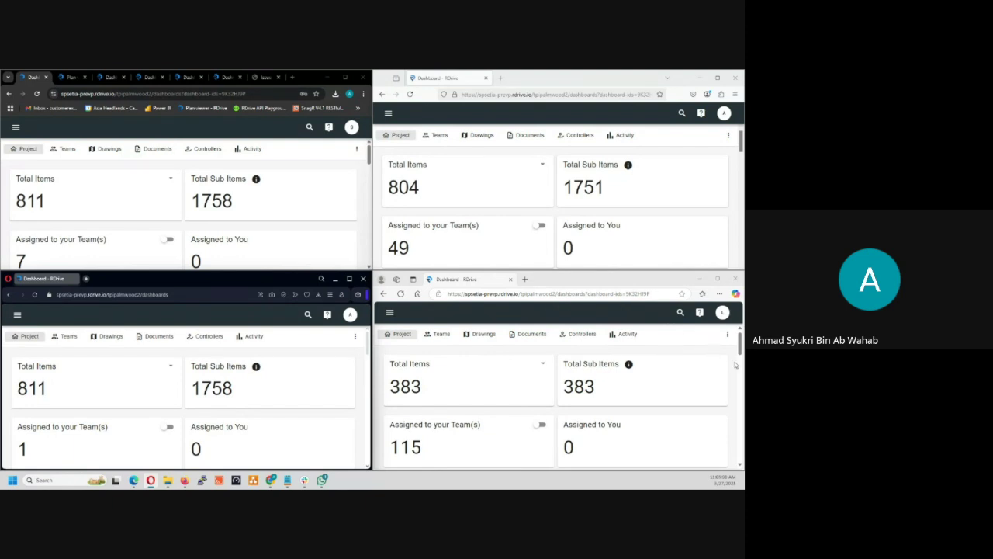
# - Filter the Edge dashboard to items assigned to your team(s) and open the list of open issues from the Project Summary
pyautogui.click(541, 424)
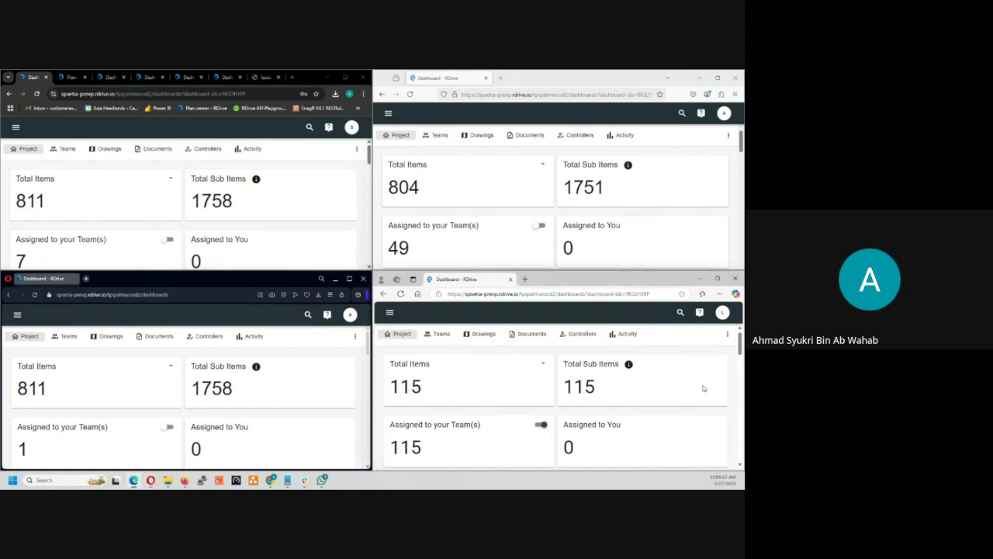
pyautogui.scroll(-3, 703, 388)
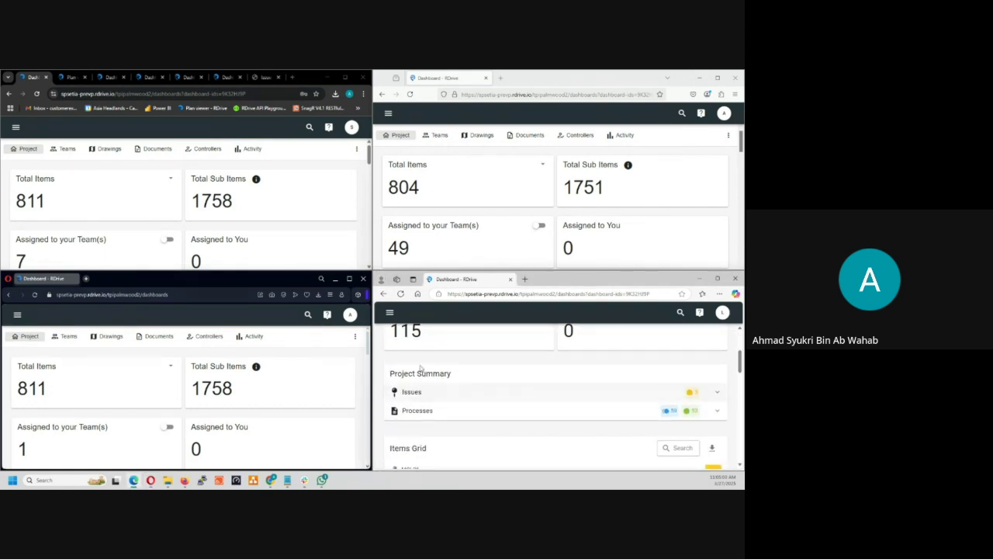
pyautogui.moveTo(692, 393)
pyautogui.moveTo(703, 414)
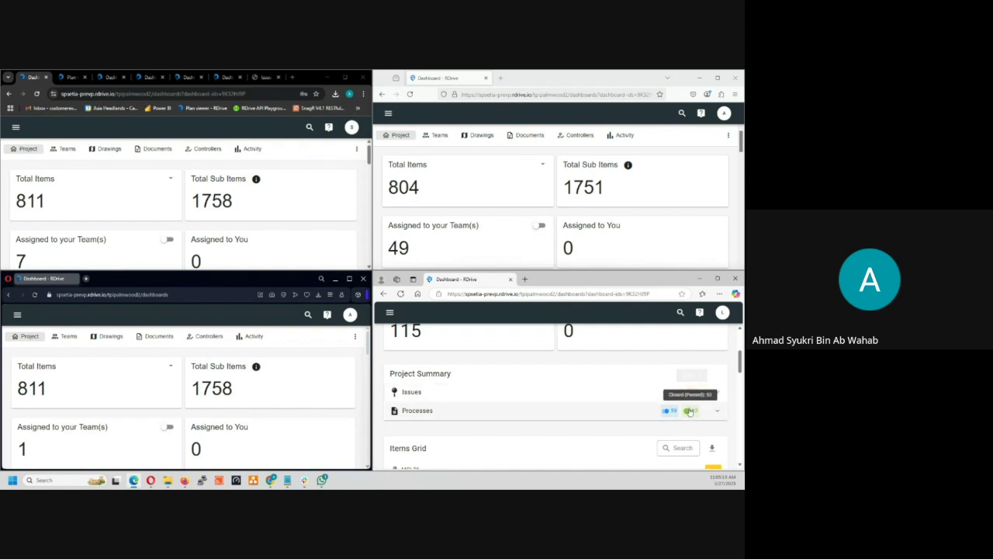
pyautogui.click(692, 393)
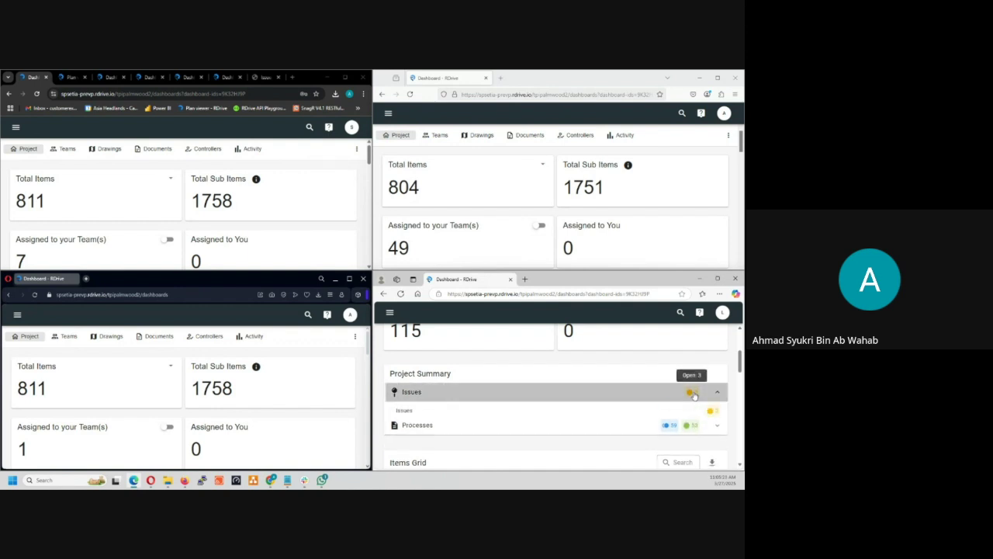
pyautogui.click(712, 411)
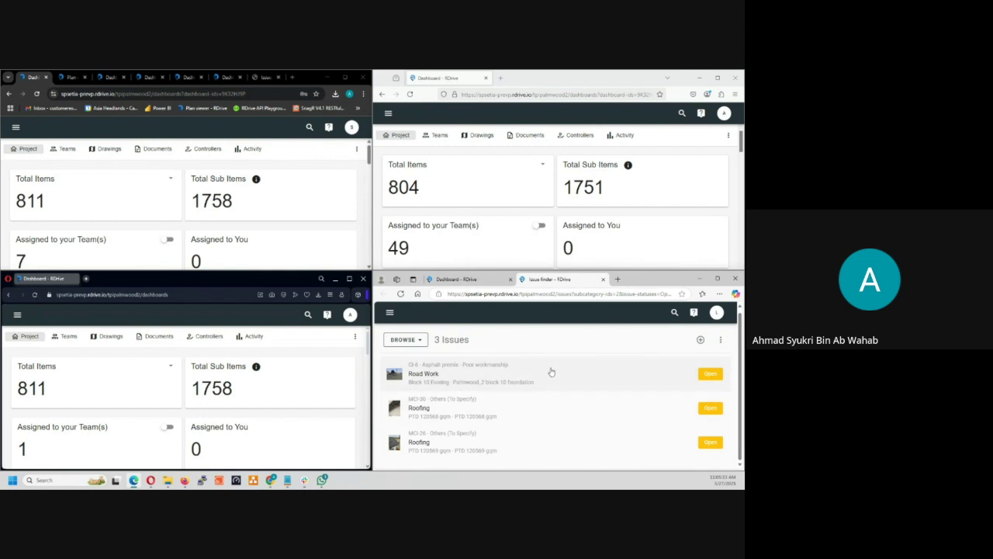
# - Open the Road Work issue for editing and review its response photo, response description and status fields
pyautogui.click(503, 375)
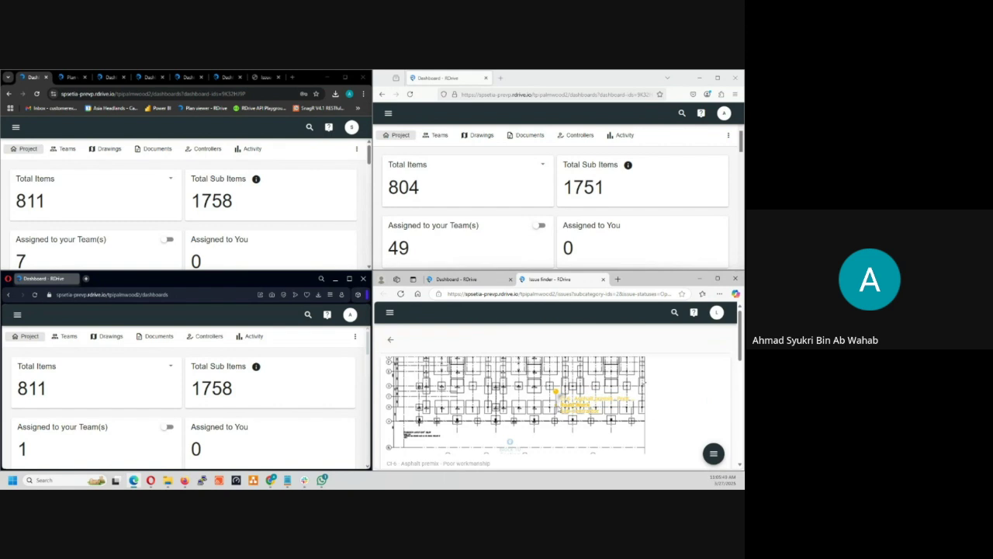
pyautogui.click(713, 454)
pyautogui.click(680, 346)
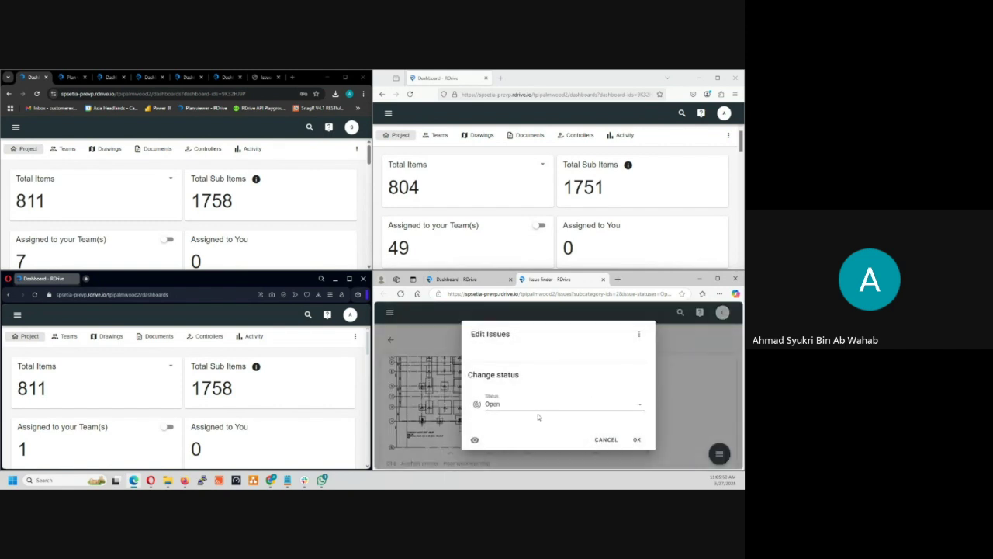
pyautogui.scroll(-2, 620, 379)
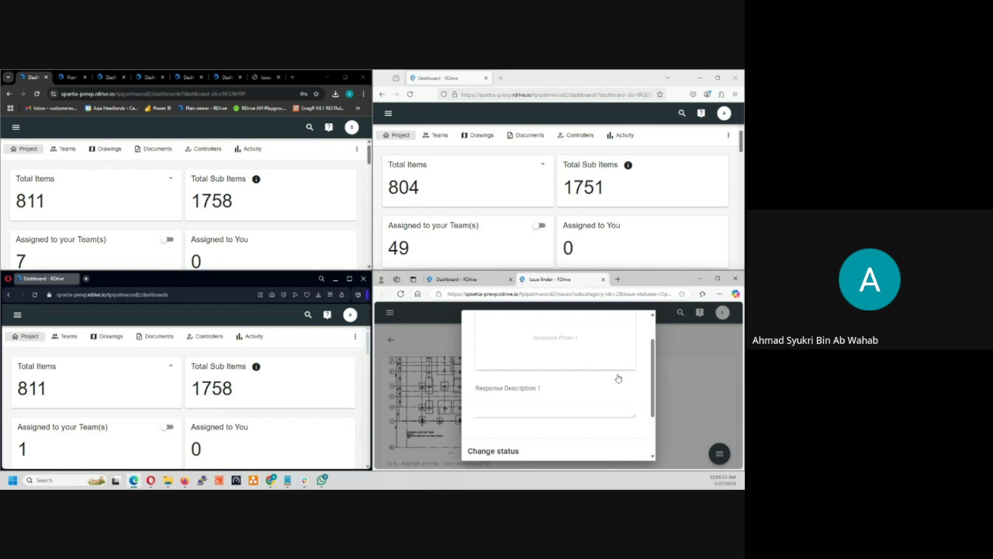
pyautogui.scroll(2, 618, 376)
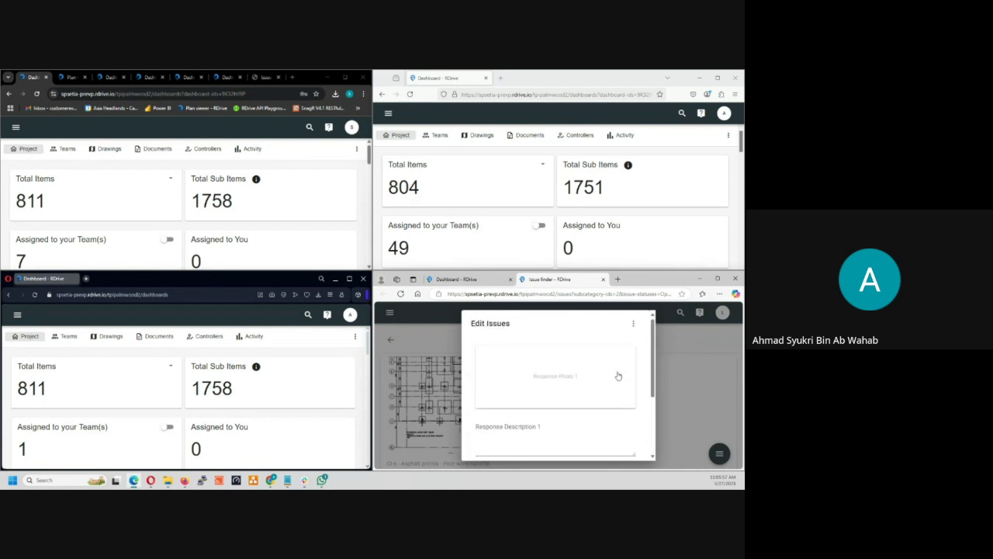
pyautogui.scroll(-2, 617, 371)
pyautogui.scroll(1, 609, 366)
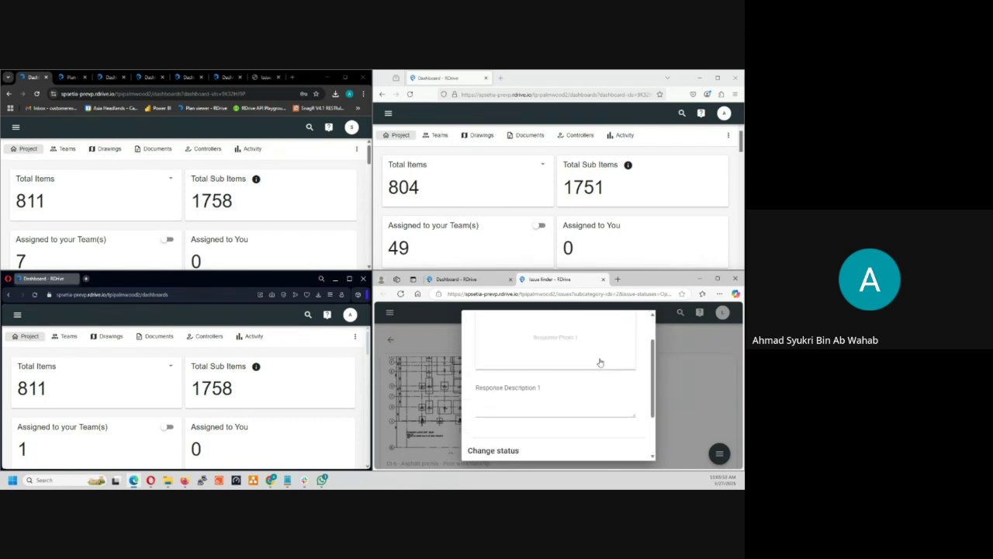
pyautogui.scroll(2, 599, 362)
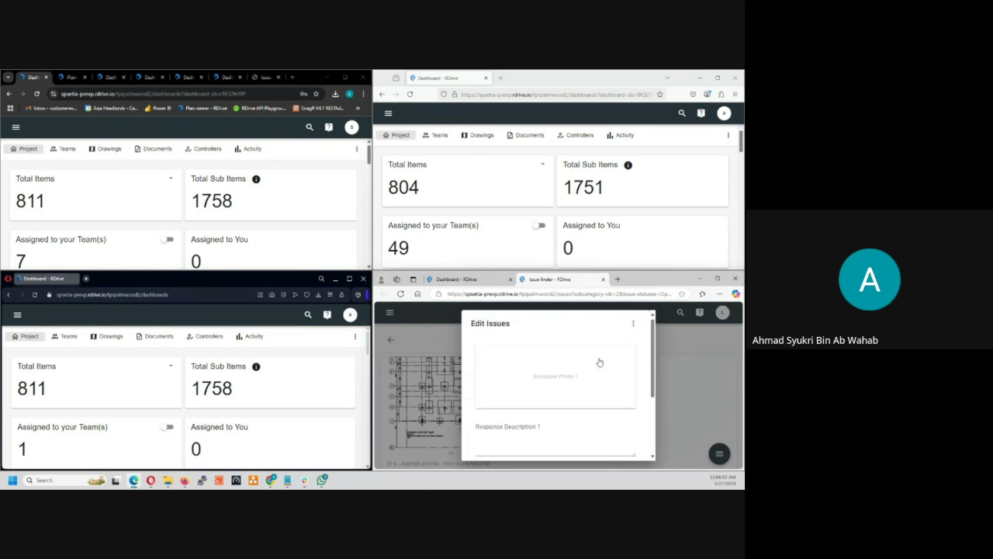
pyautogui.scroll(-4, 600, 363)
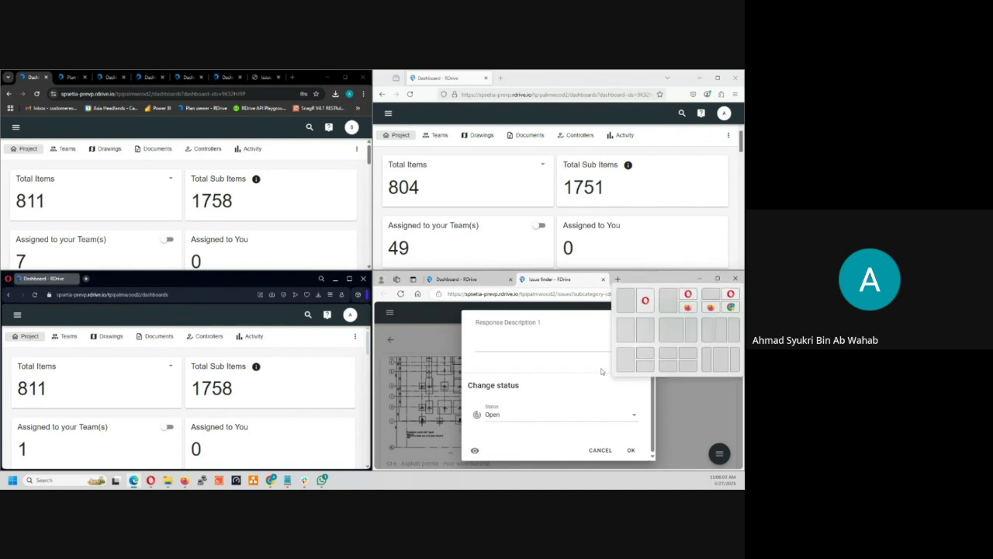
# - Maximize the Edge window, review the issue's status options and show its full details in the edit form
pyautogui.click(717, 278)
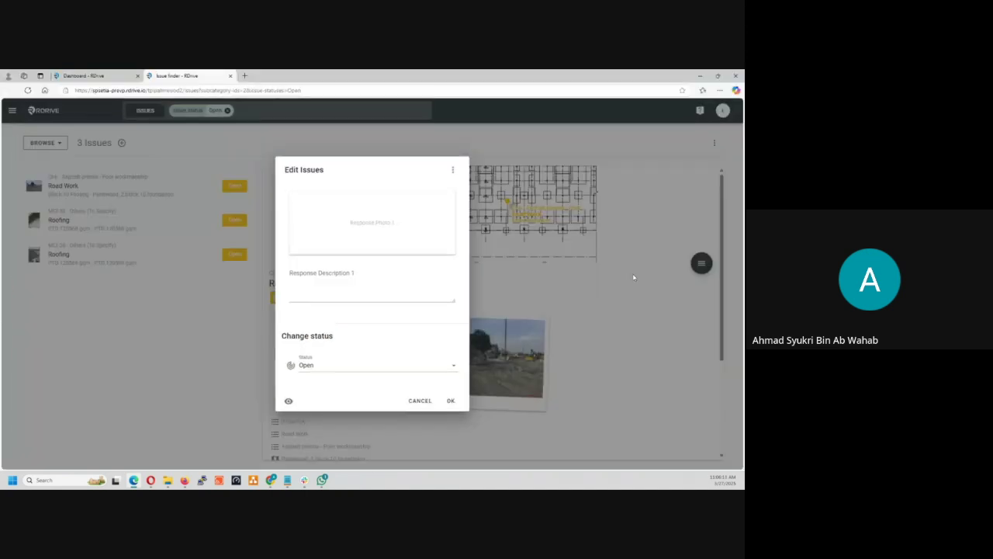
pyautogui.click(334, 366)
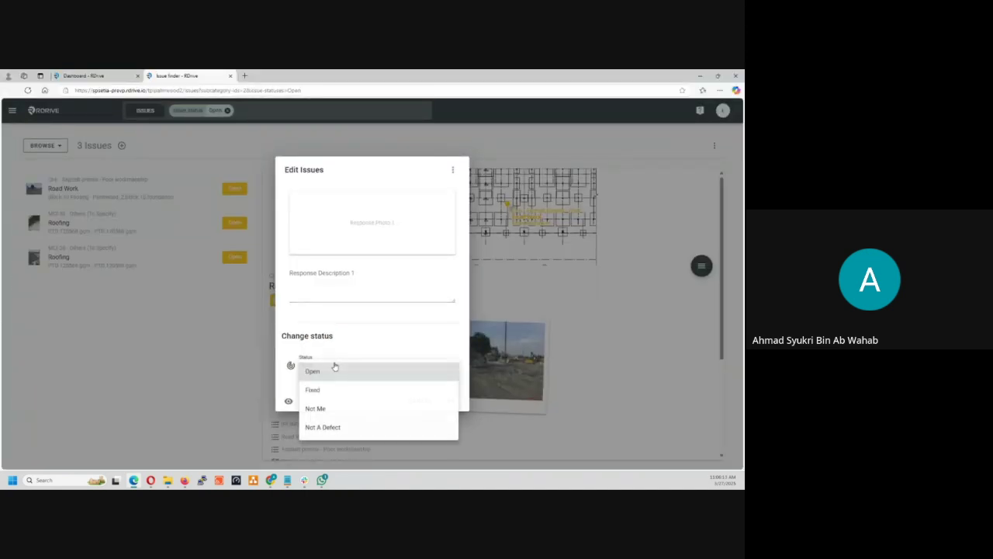
pyautogui.click(302, 332)
pyautogui.click(289, 401)
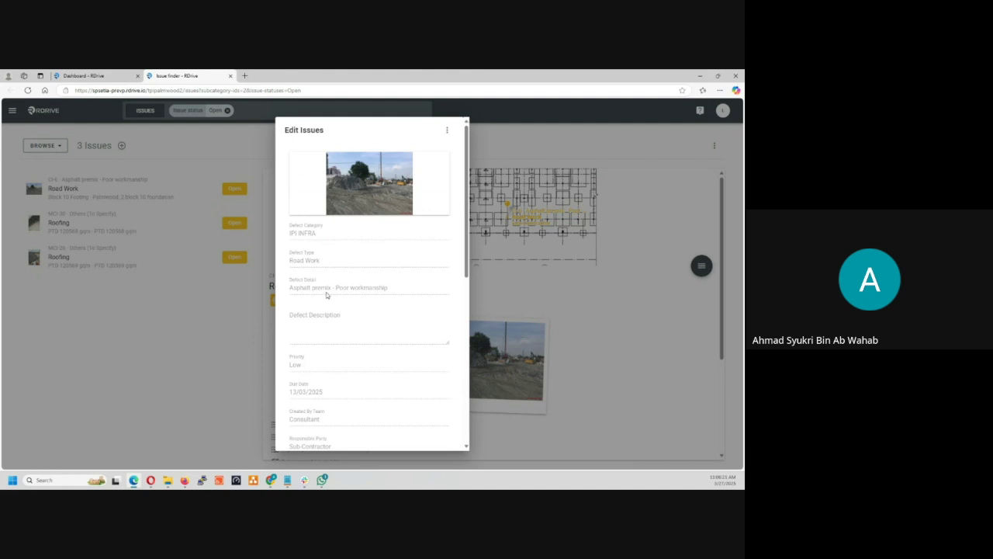
# - Review the Road Work issue's created-by team, responsible party and response fields, and hide the full details in the edit form
pyautogui.scroll(-1, 326, 292)
pyautogui.moveTo(290, 384); pyautogui.dragTo(332, 382)
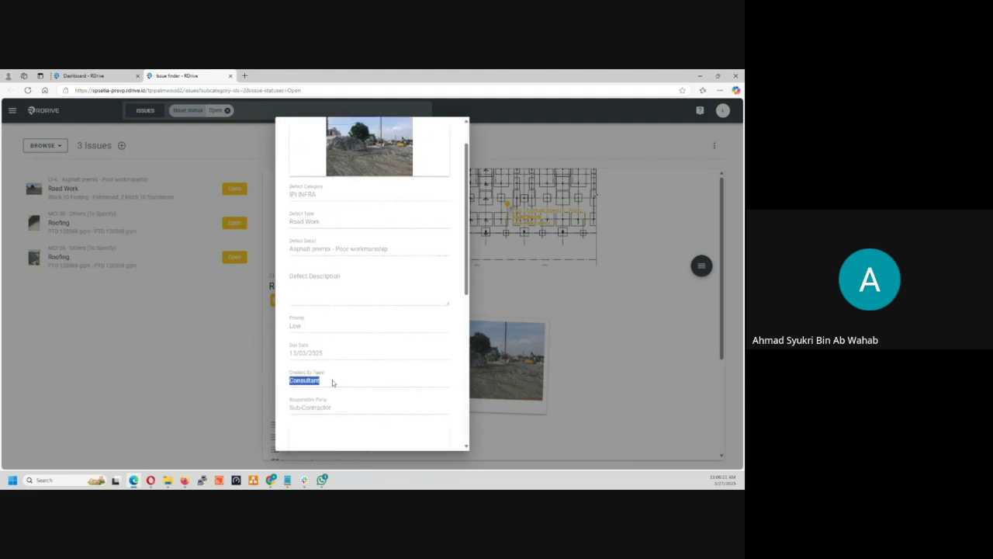
pyautogui.click(304, 385)
pyautogui.scroll(-1, 356, 252)
pyautogui.scroll(-1, 356, 250)
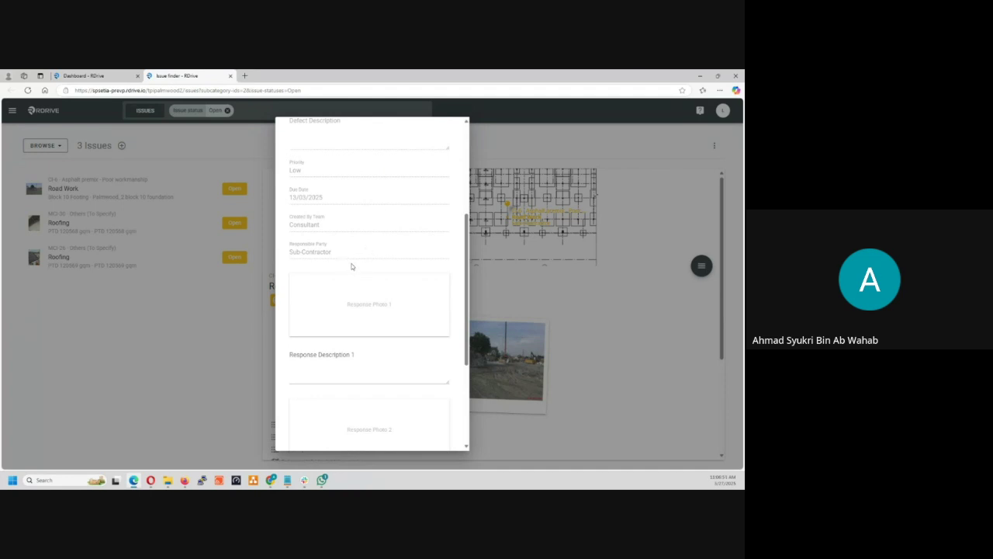
pyautogui.scroll(-1, 371, 312)
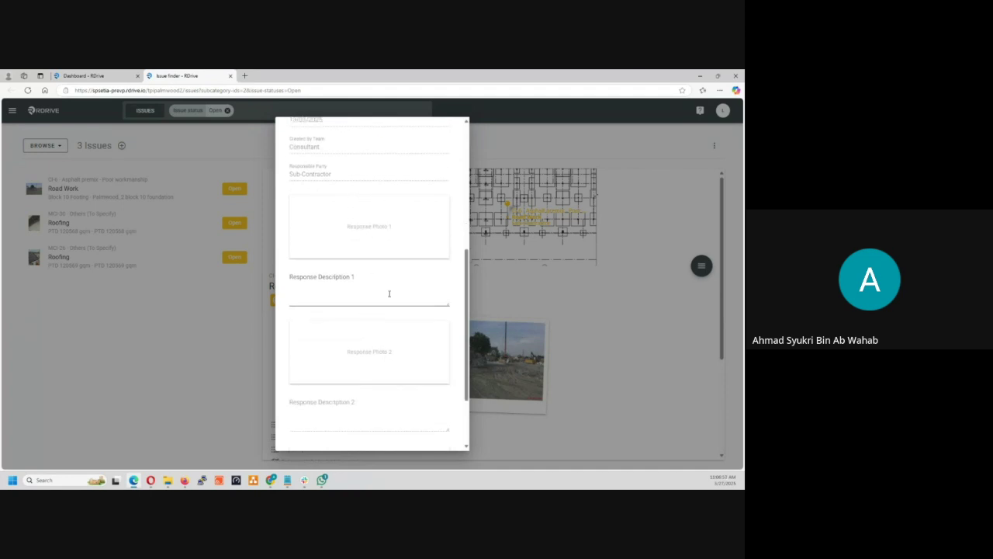
pyautogui.scroll(-1, 321, 401)
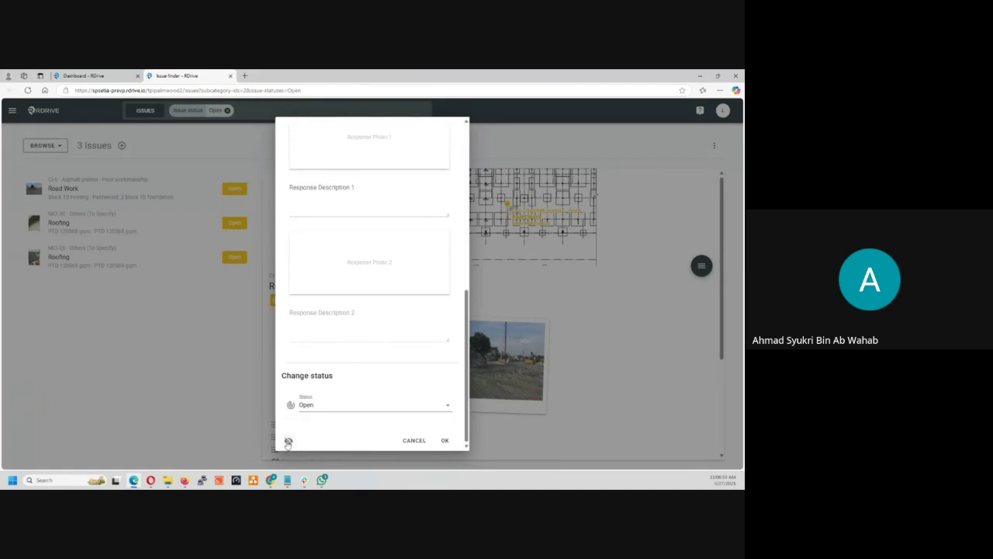
pyautogui.click(288, 440)
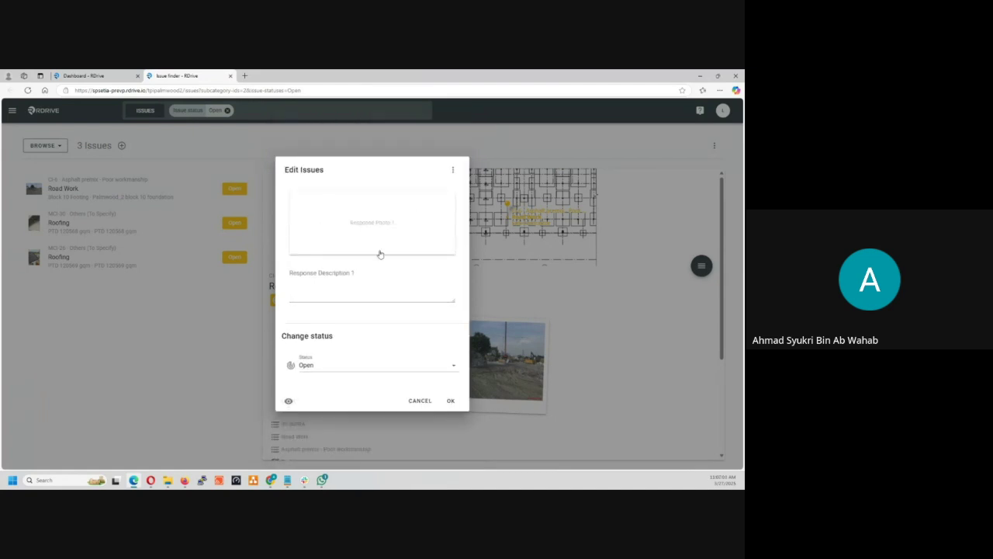
# - Upload a site image from the computer as Response Photo 1 of the Road Work issue
pyautogui.click(377, 226)
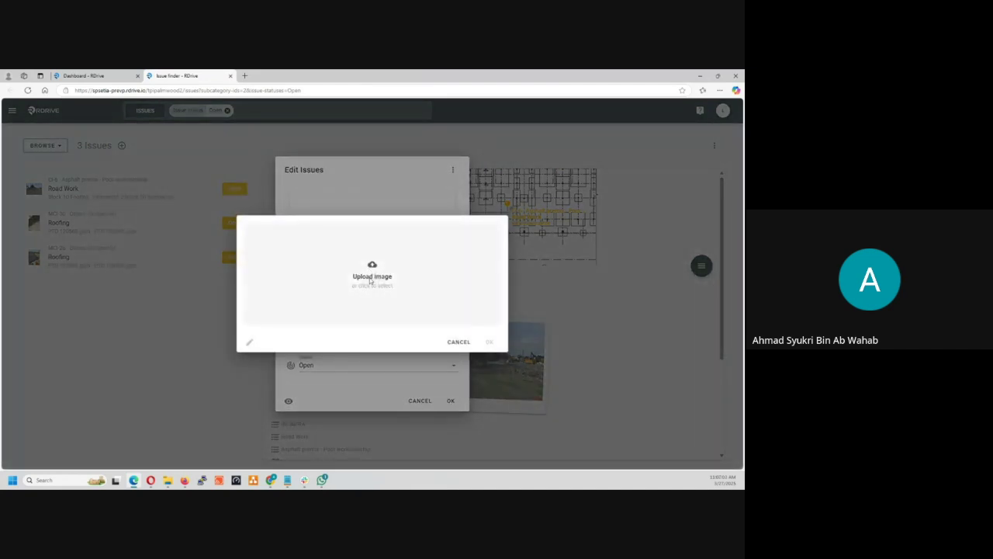
pyautogui.click(372, 275)
pyautogui.click(218, 141)
pyautogui.doubleClick(218, 142)
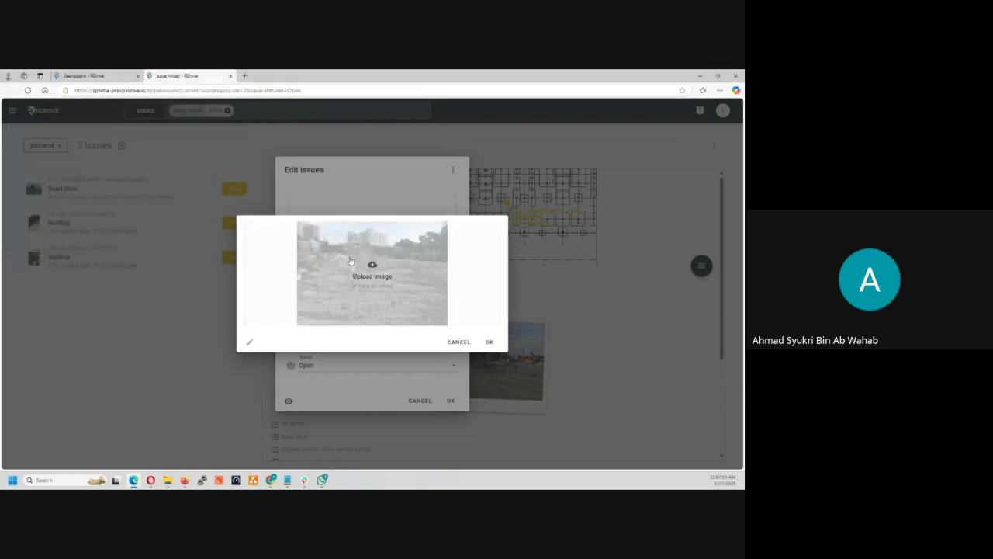
pyautogui.click(489, 341)
# - Enter "Done" as Response Description 1, change the Road Work issue's status to Fixed and save the response
pyautogui.click(344, 291)
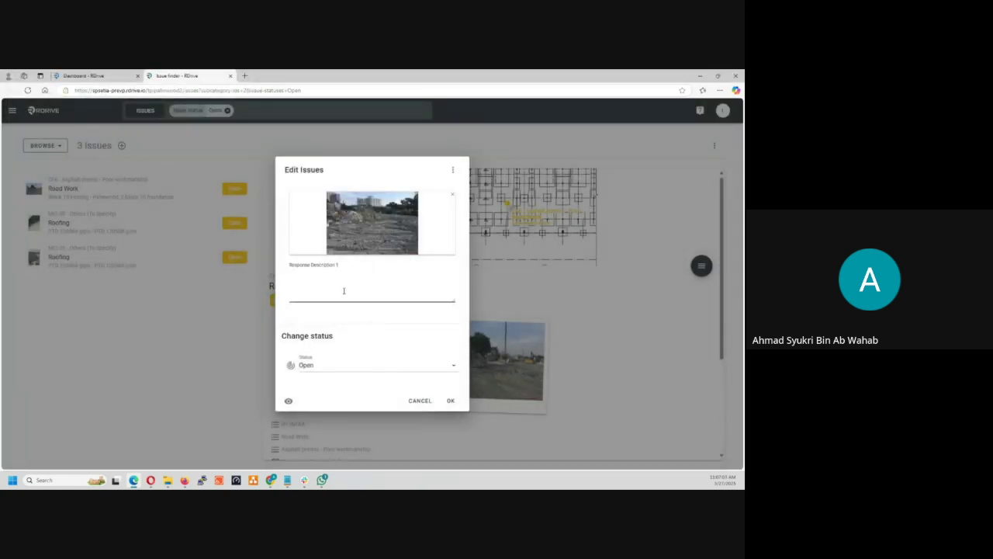
pyautogui.write('Done')
pyautogui.click(371, 370)
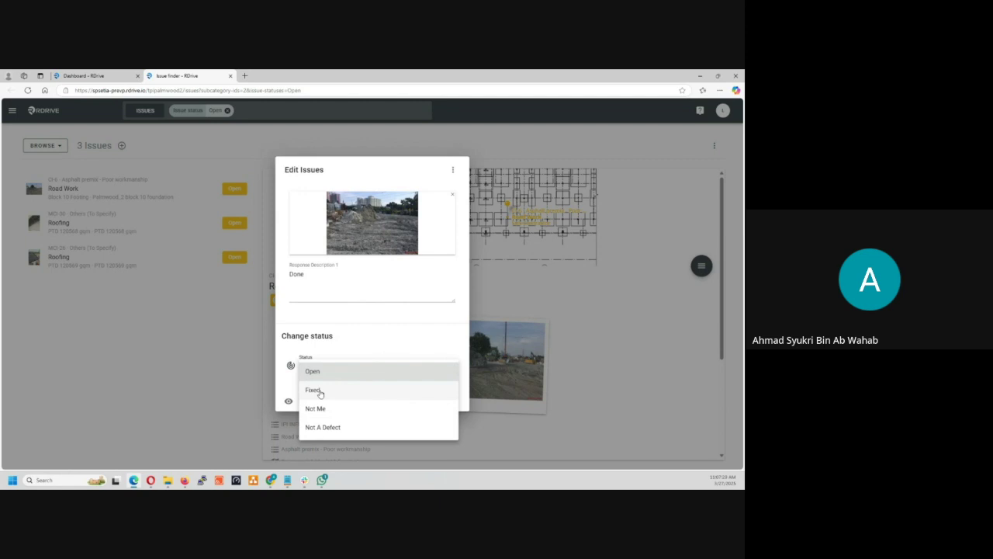
pyautogui.click(321, 392)
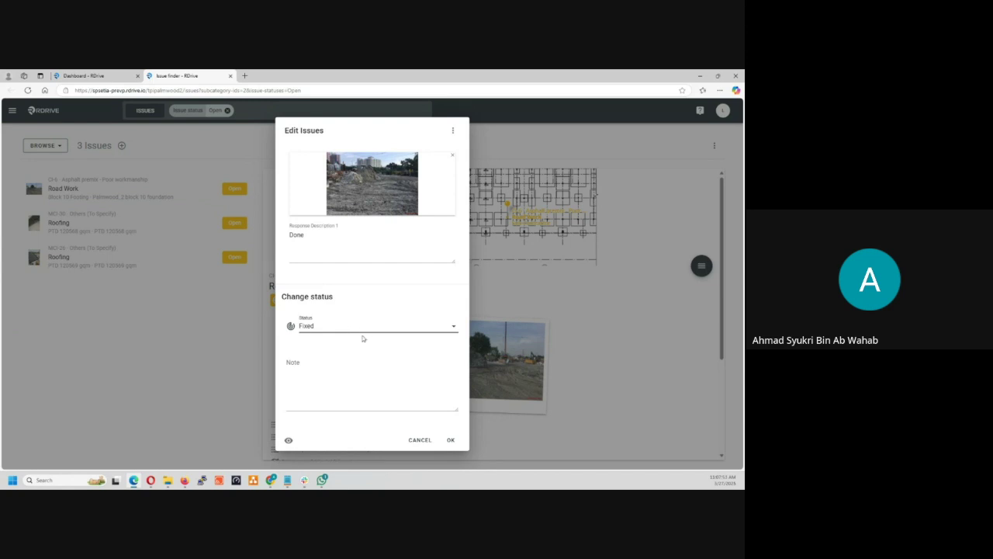
pyautogui.click(450, 441)
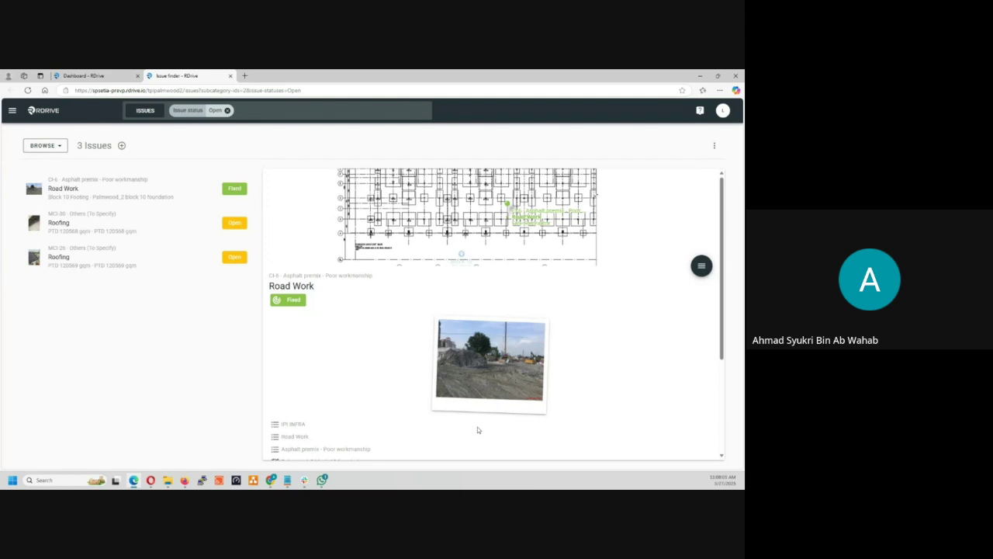
# - Examine the fixed Road Work issue's assignment history to see which teams have been responsible for it, and close it
pyautogui.click(702, 265)
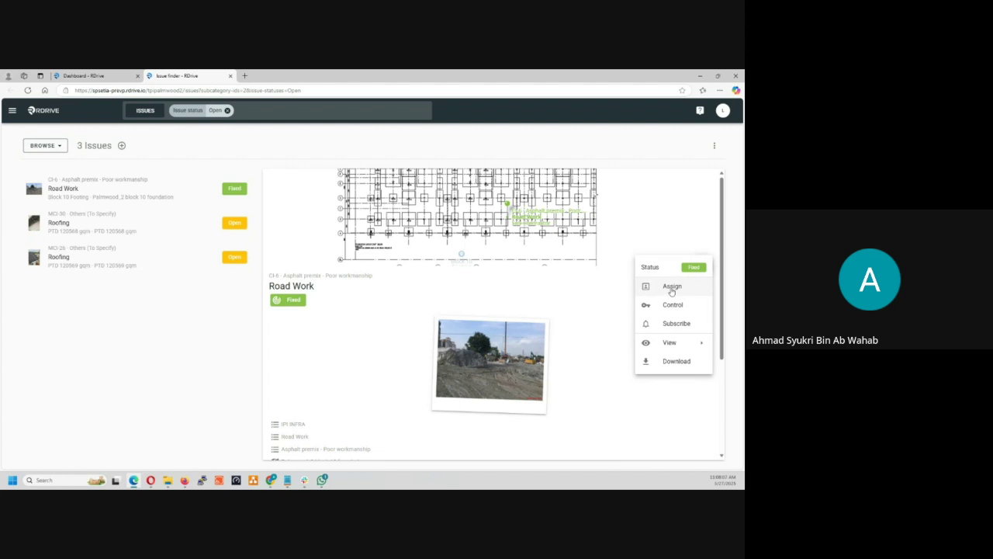
pyautogui.click(672, 288)
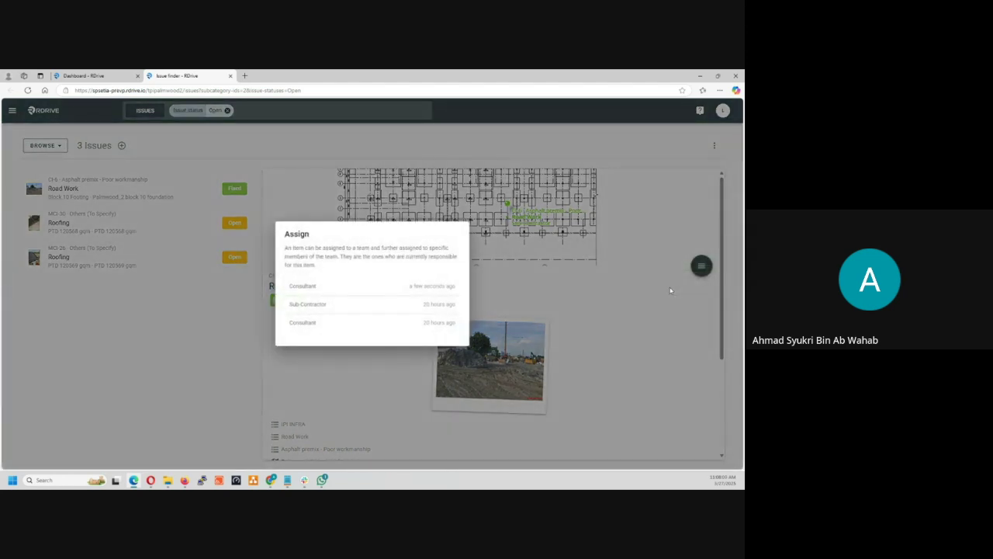
pyautogui.moveTo(289, 286); pyautogui.dragTo(328, 288)
pyautogui.moveTo(292, 323)
pyautogui.mouseDown()
pyautogui.moveTo(327, 327)
pyautogui.moveTo(310, 327)
pyautogui.mouseUp()
pyautogui.moveTo(290, 305); pyautogui.dragTo(331, 308)
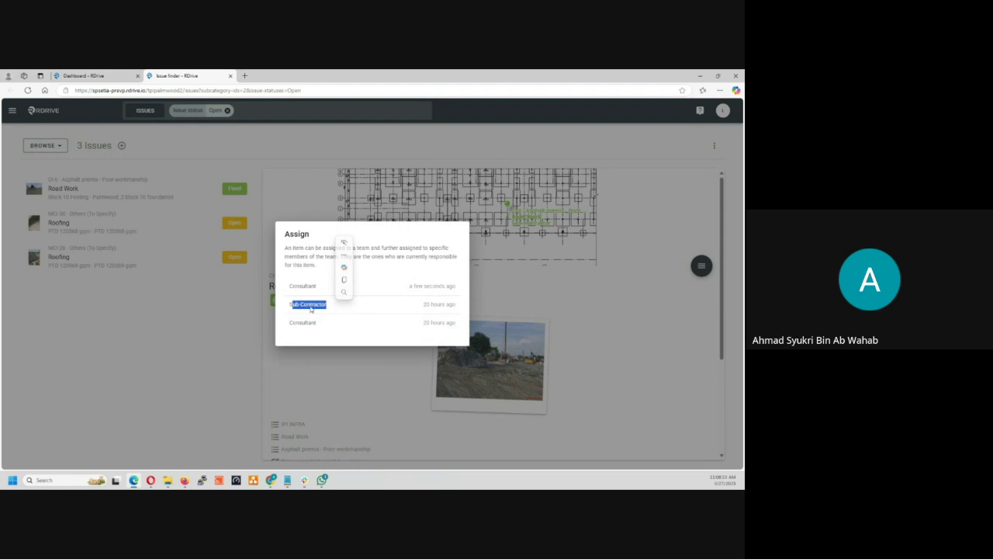
pyautogui.moveTo(289, 286); pyautogui.dragTo(317, 287)
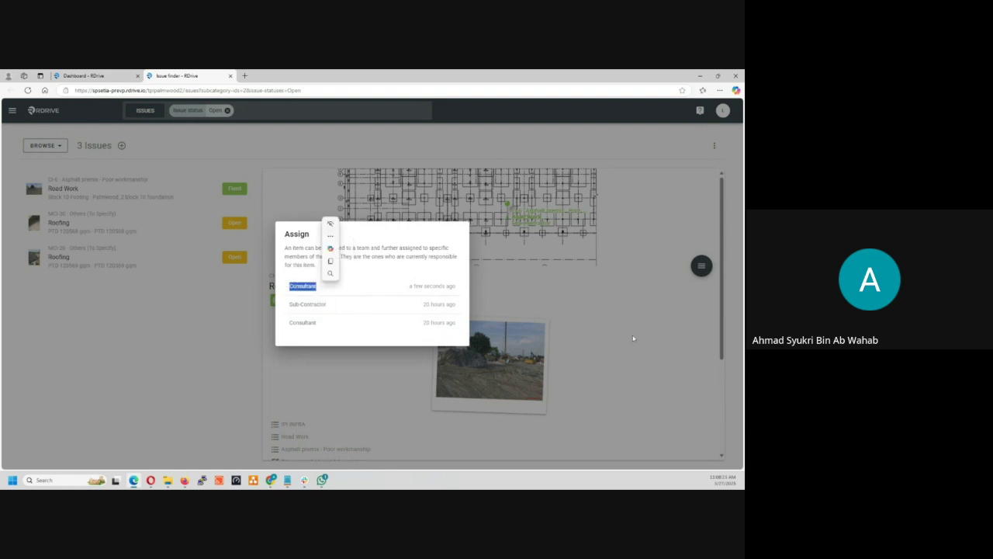
pyautogui.click(633, 338)
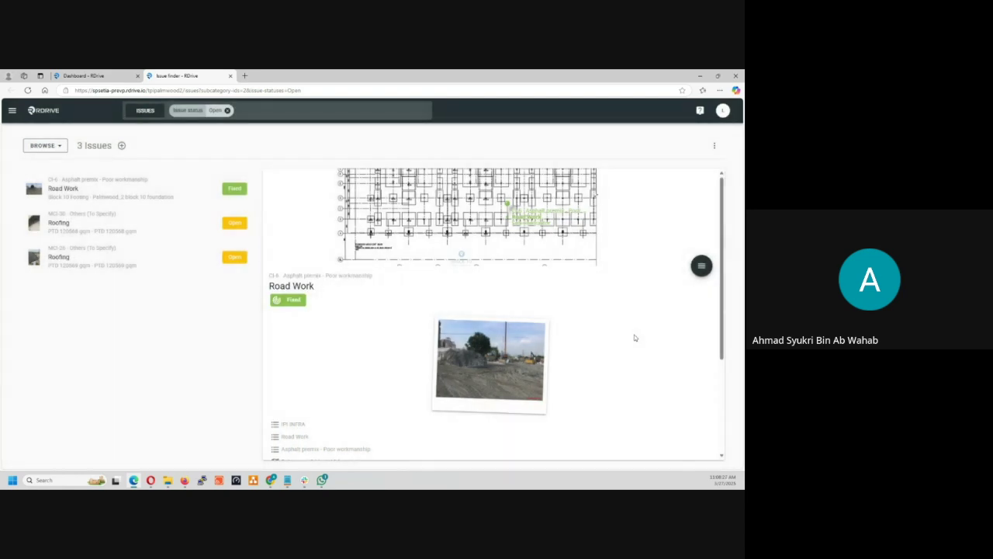
# - Return the Edge window to its quarter of the screen and maximize the Opera window with the other account's dashboard
pyautogui.press('super+Right')
pyautogui.press('super+Down')
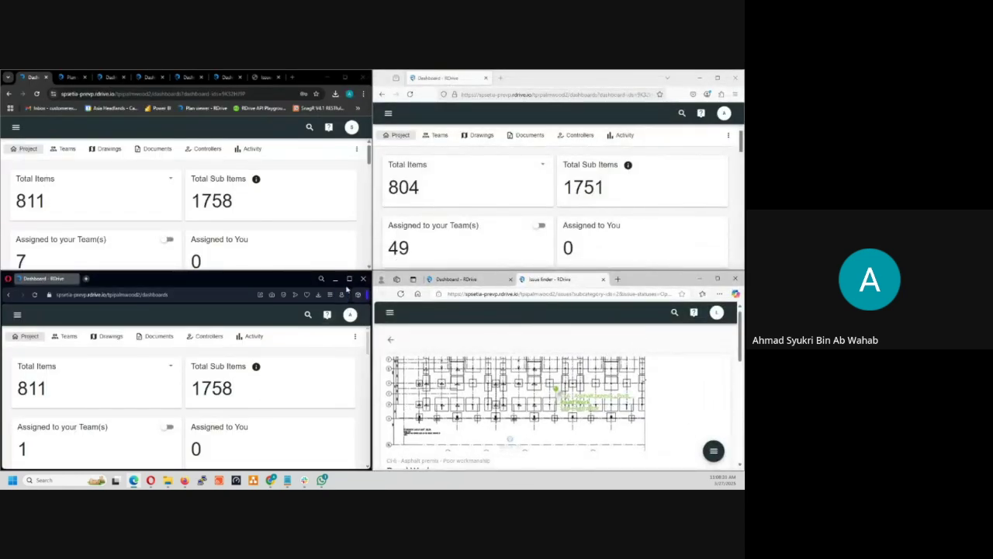
pyautogui.moveTo(350, 281)
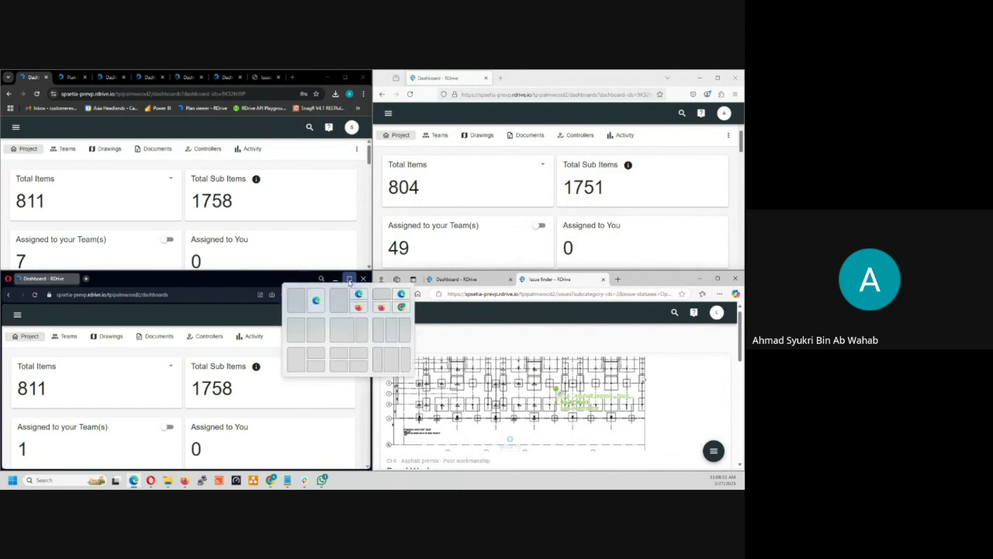
pyautogui.click(349, 281)
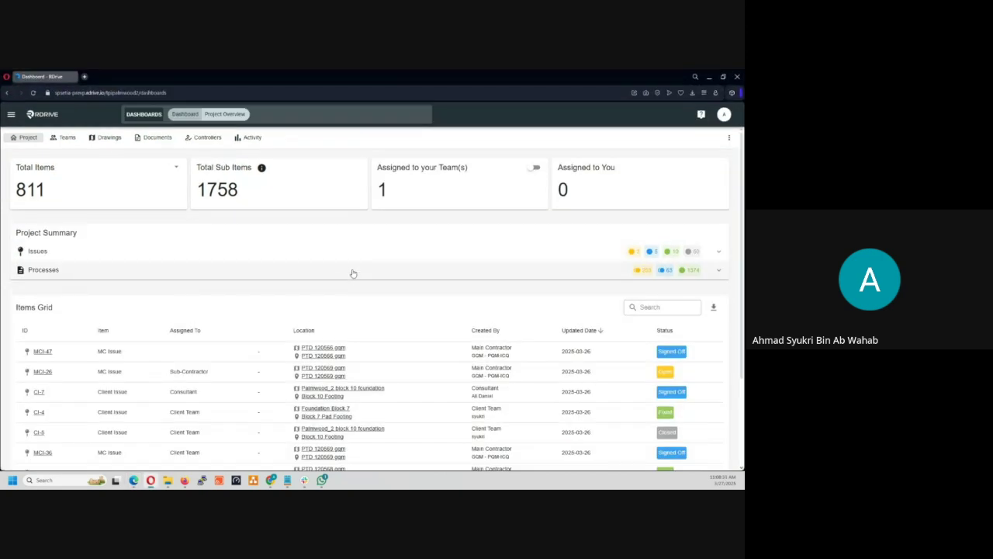
# - Open the CI-6 Road Work issue from the project's issue list and check its assignment history
pyautogui.click(11, 115)
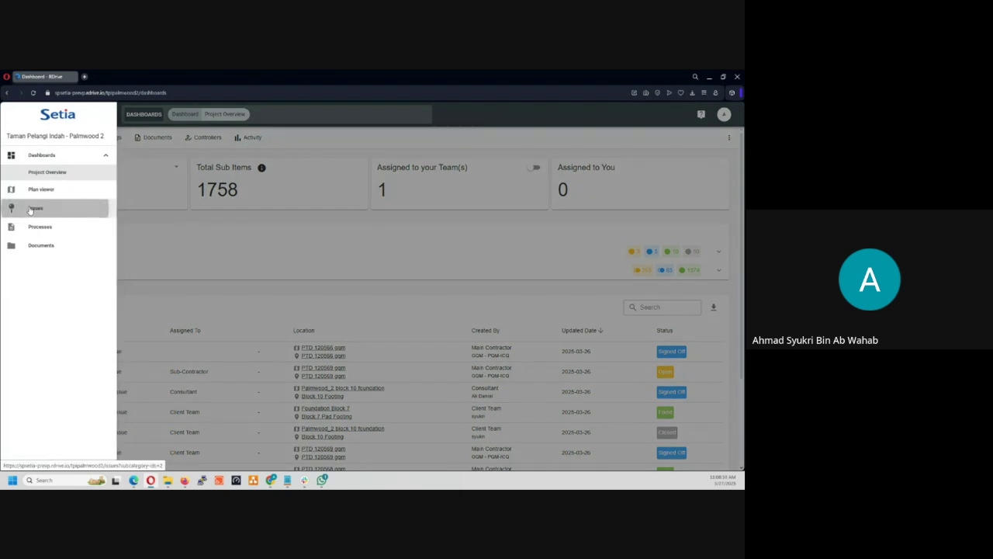
pyautogui.click(31, 209)
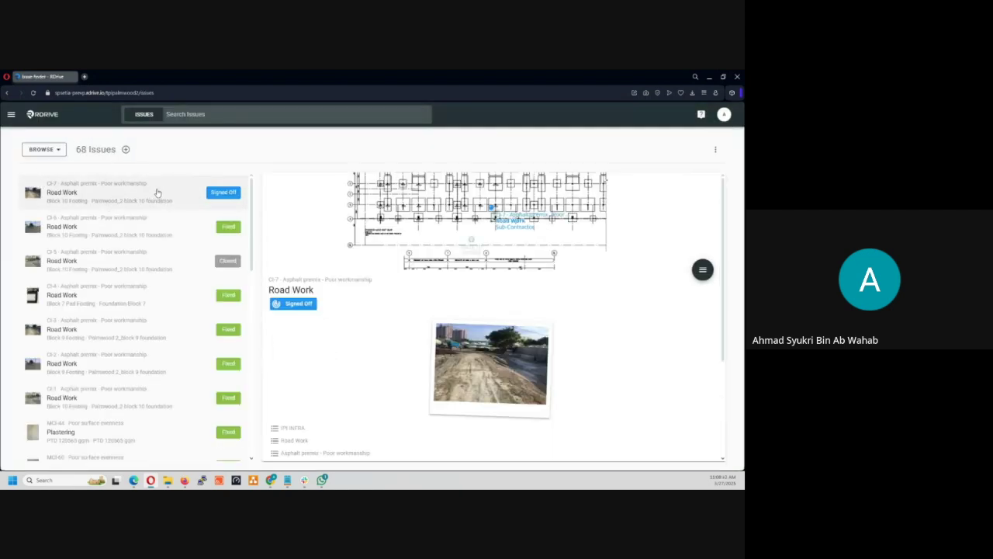
pyautogui.click(72, 232)
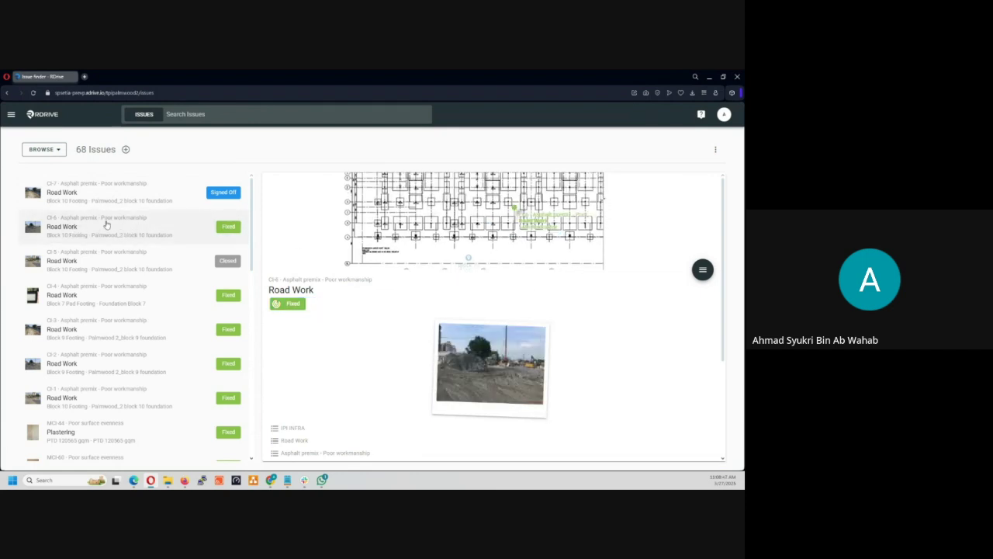
pyautogui.click(702, 270)
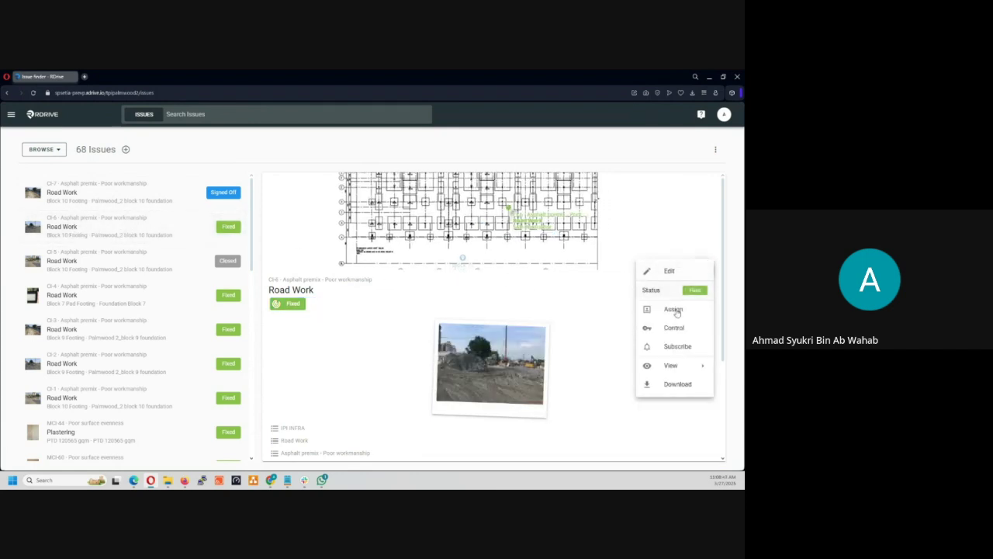
pyautogui.click(674, 309)
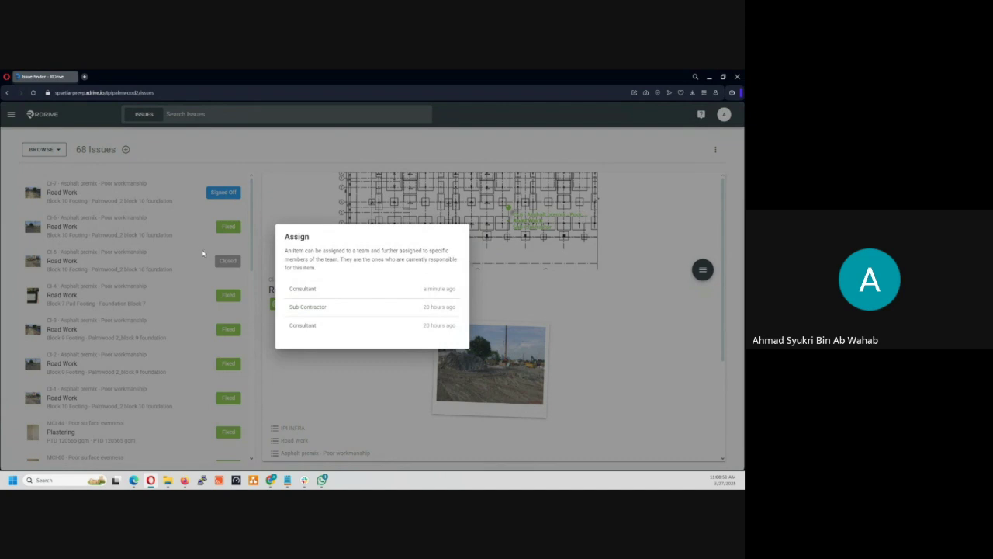
pyautogui.click(513, 283)
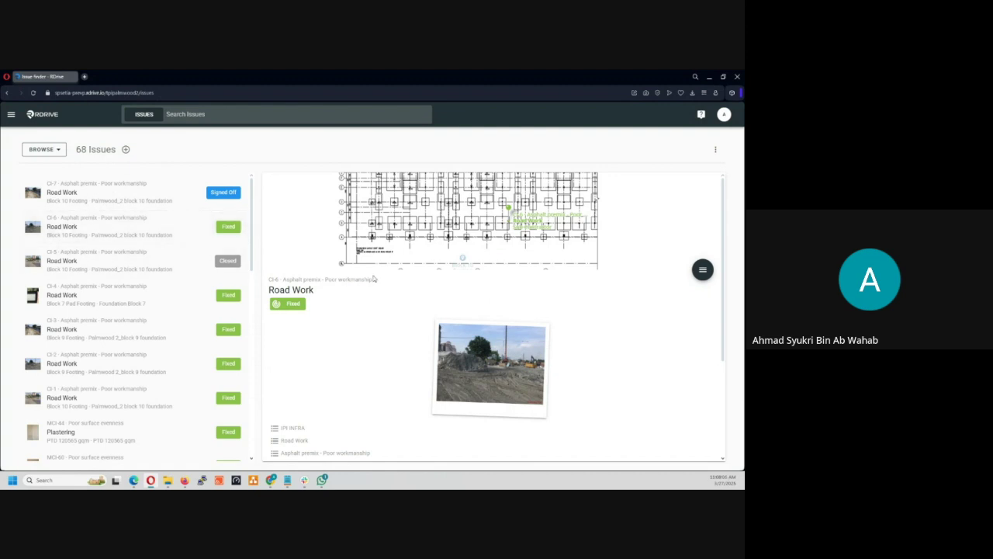
# - Edit the CI-6 Road Work issue to change its status to Signed Off, and save it
pyautogui.click(703, 269)
pyautogui.click(689, 270)
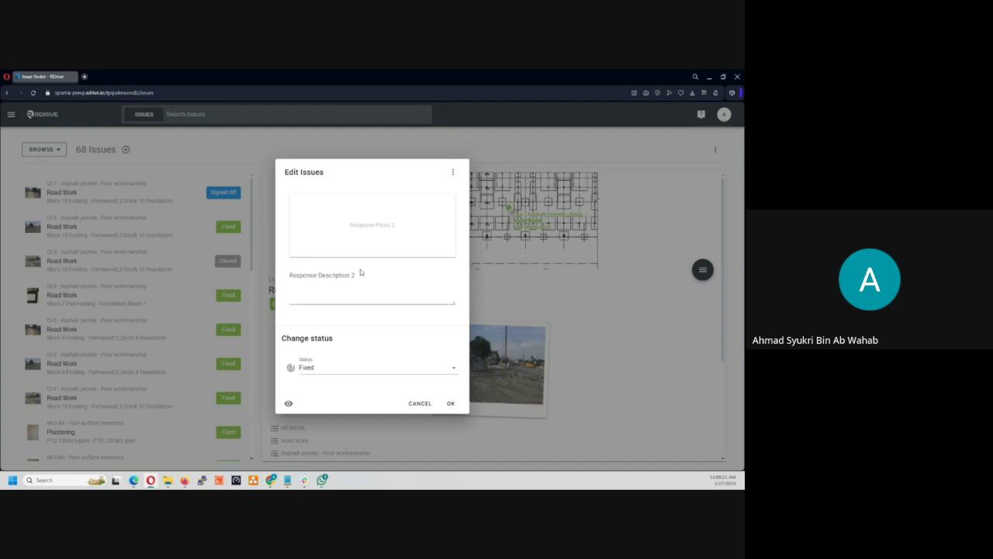
pyautogui.click(348, 367)
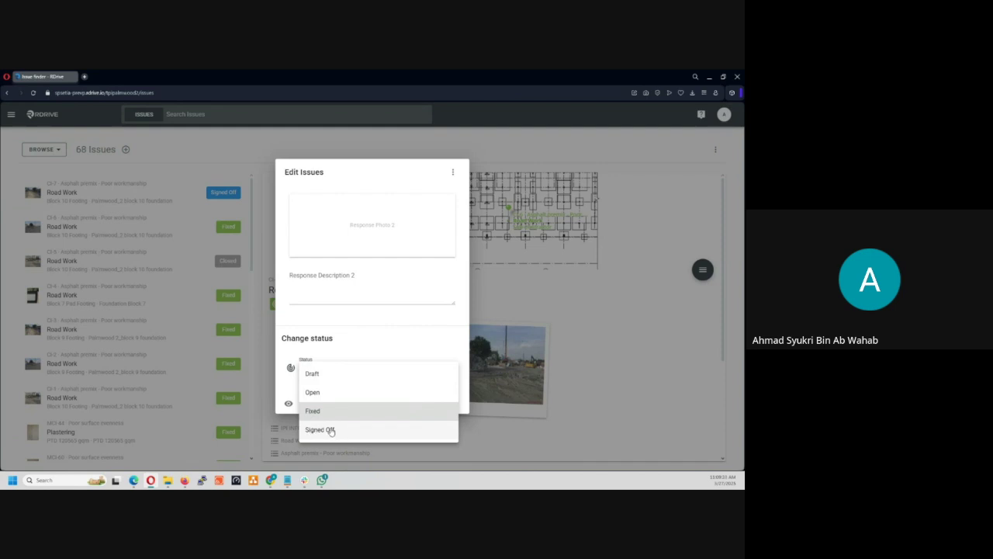
pyautogui.click(331, 431)
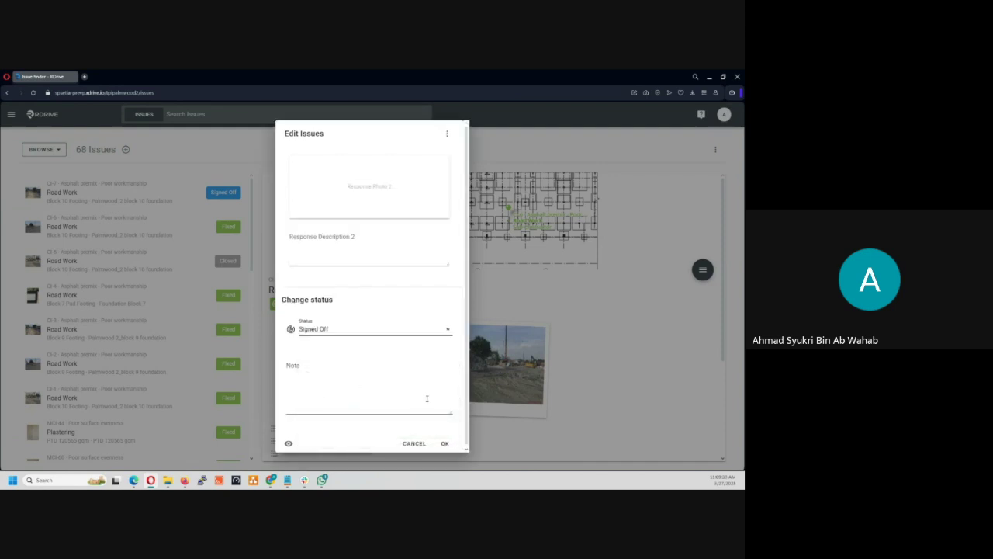
pyautogui.click(445, 443)
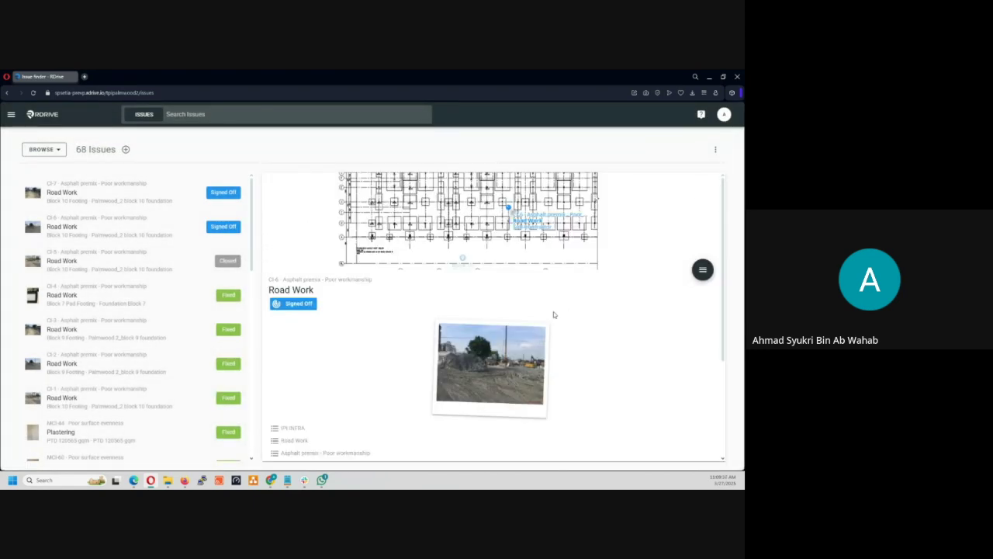
# - Review the assignment history of the signed-off CI-6 Road Work issue and close it
pyautogui.click(702, 270)
pyautogui.click(673, 290)
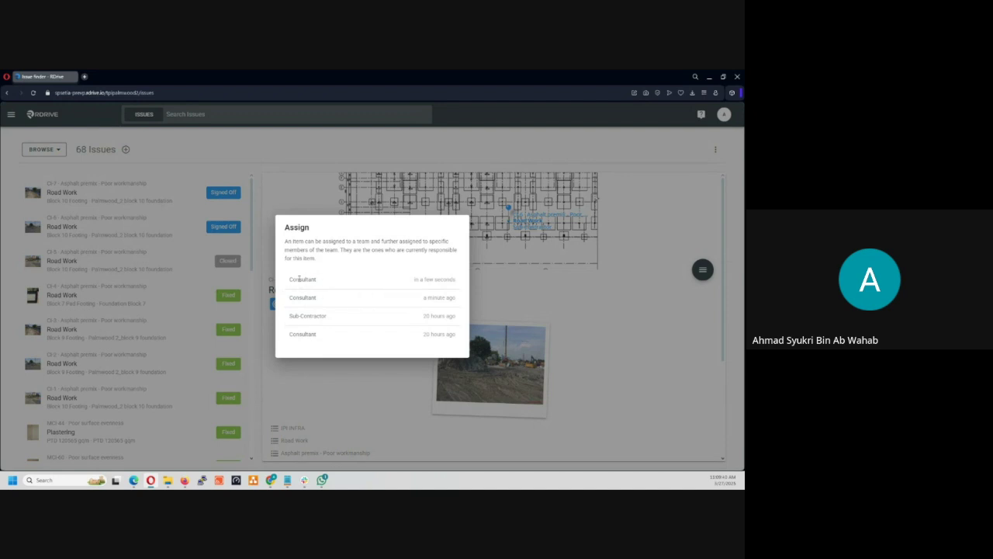
pyautogui.click(590, 284)
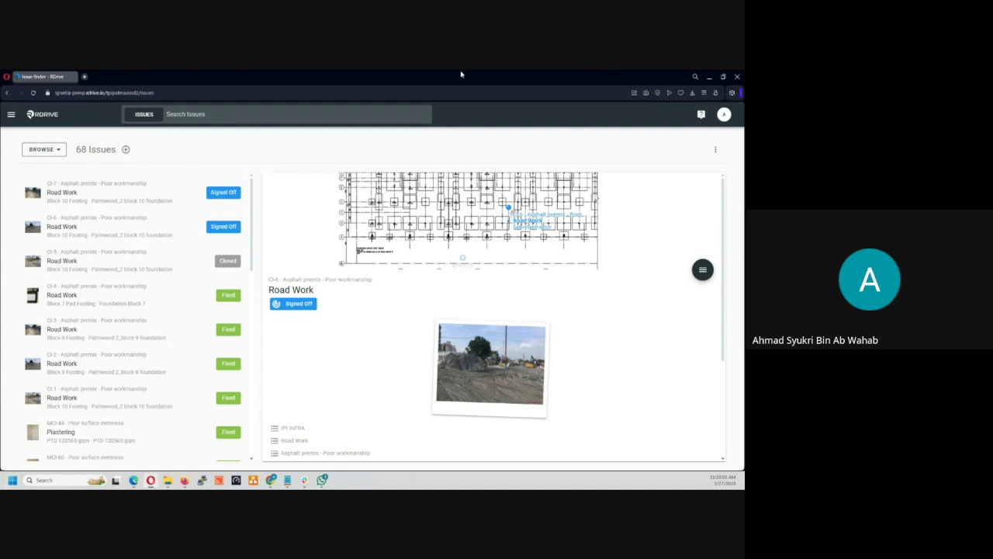
# - Return the Opera window to its quarter of the screen and open the CI-7 Road Work issue from the issue list in Chrome
pyautogui.moveTo(461, 75); pyautogui.dragTo(3, 466)
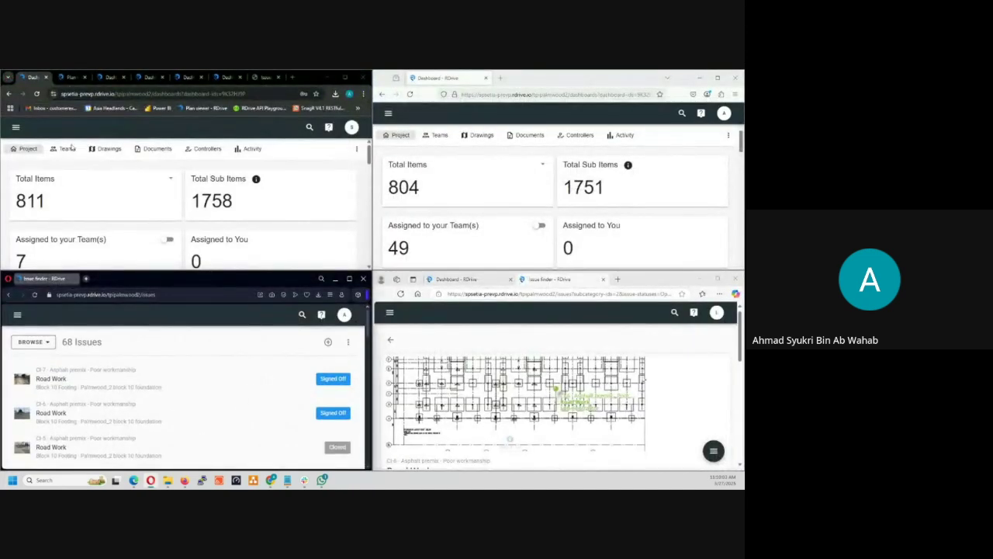
pyautogui.click(16, 127)
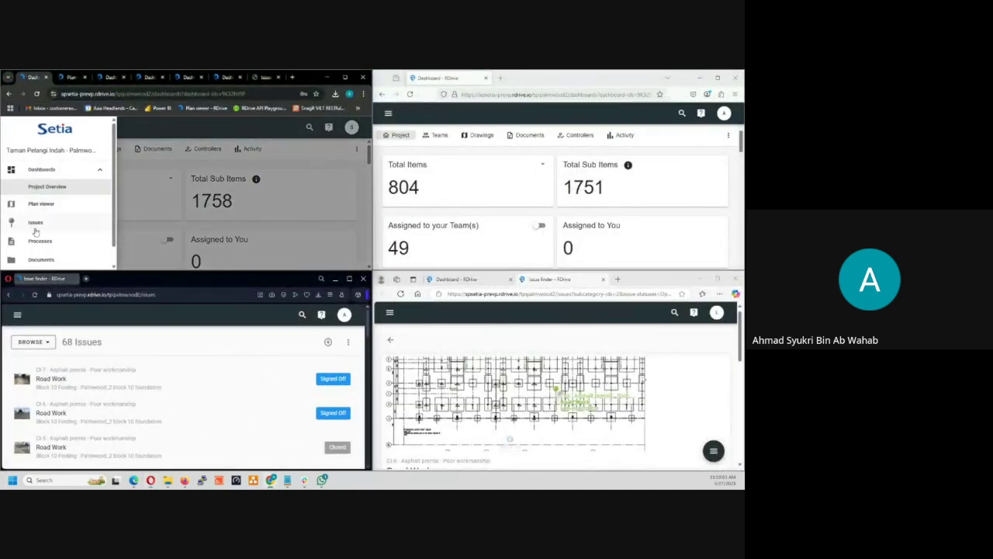
pyautogui.click(35, 222)
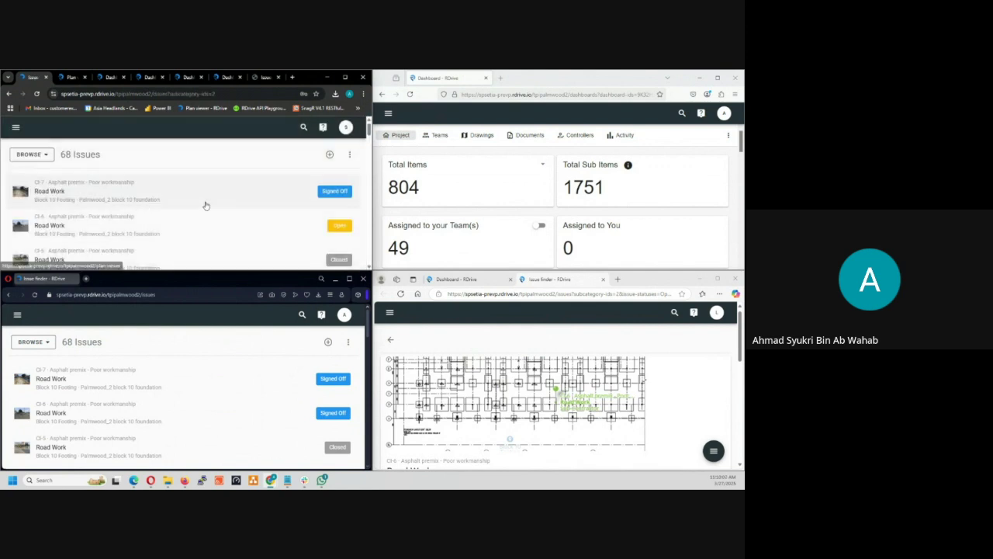
pyautogui.click(177, 198)
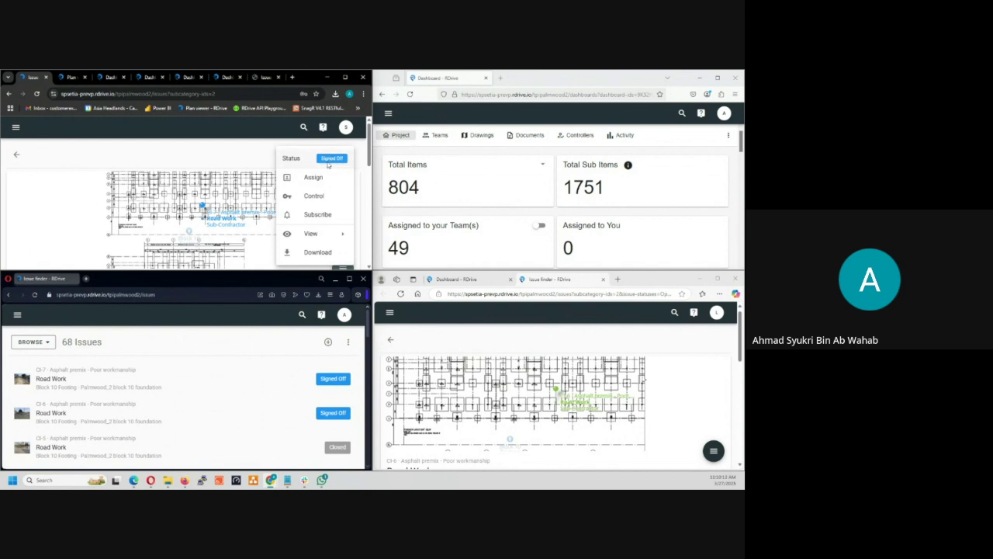
# - Check the actions available for the CI-7 Road Work issue and return to the issue list
pyautogui.click(65, 185)
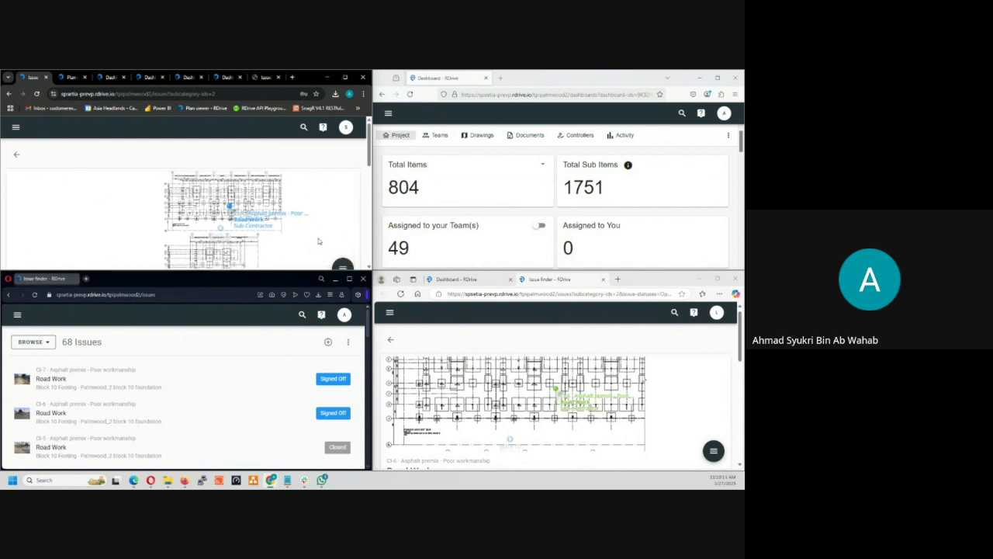
pyautogui.click(342, 264)
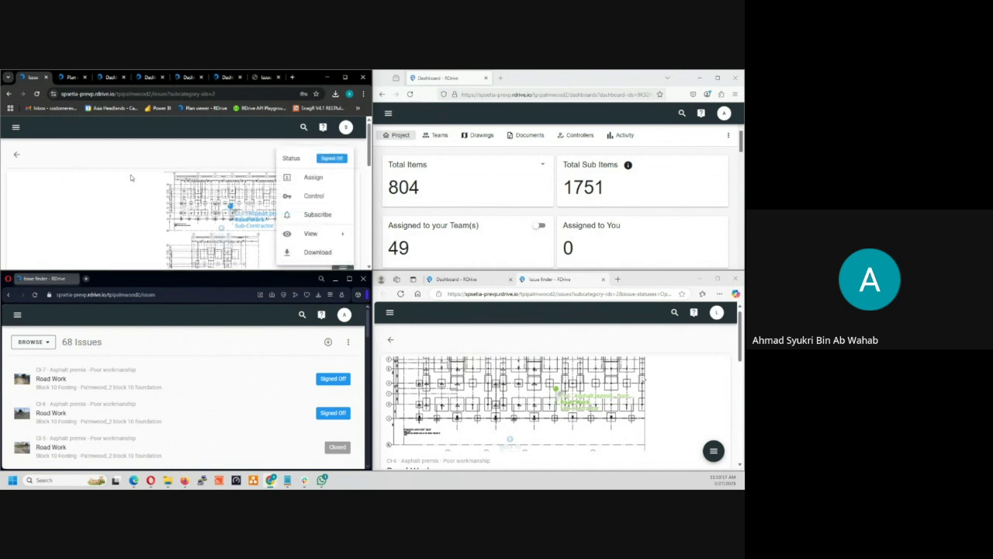
pyautogui.click(194, 211)
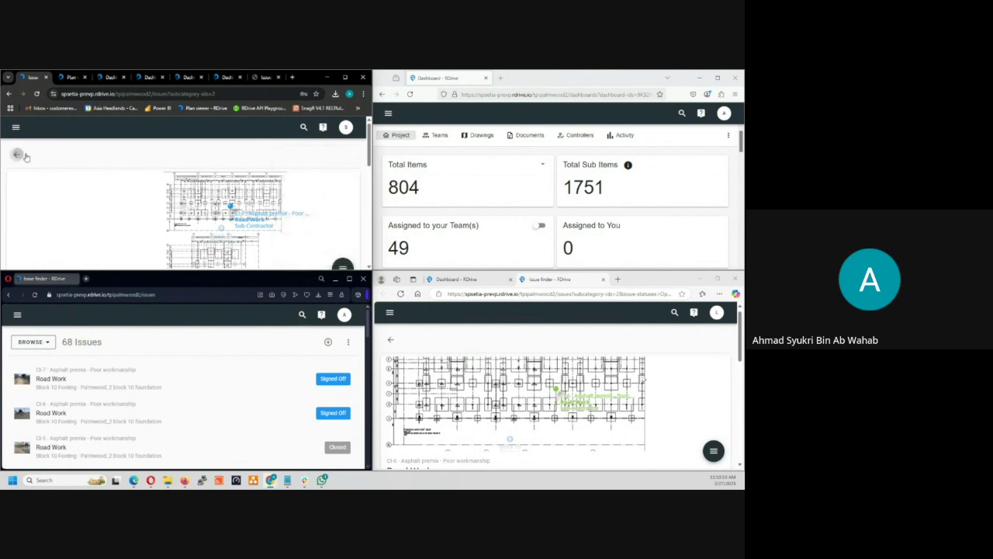
pyautogui.click(24, 156)
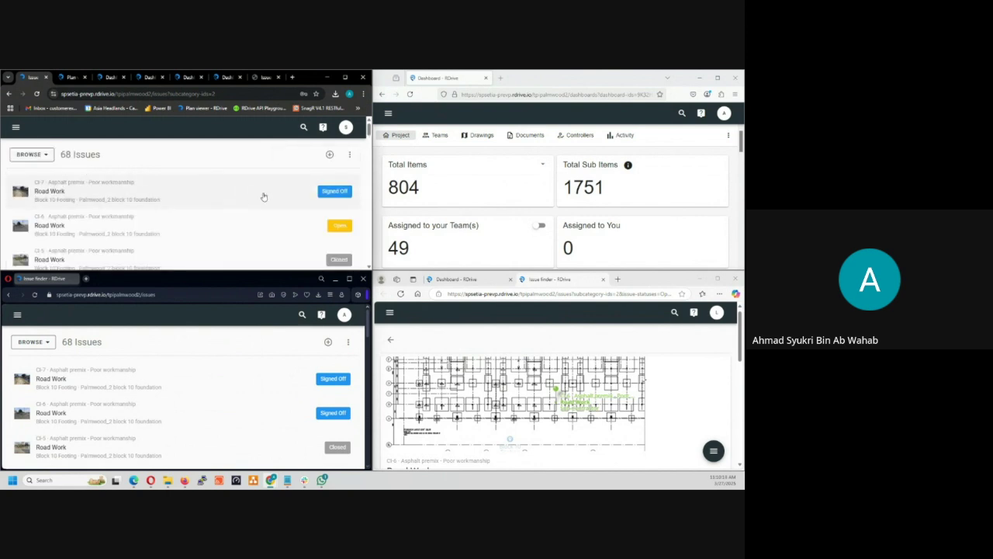
# - Maximize the Chrome window, view the status history of the CI-7 Road Work issue, and close it
pyautogui.click(345, 77)
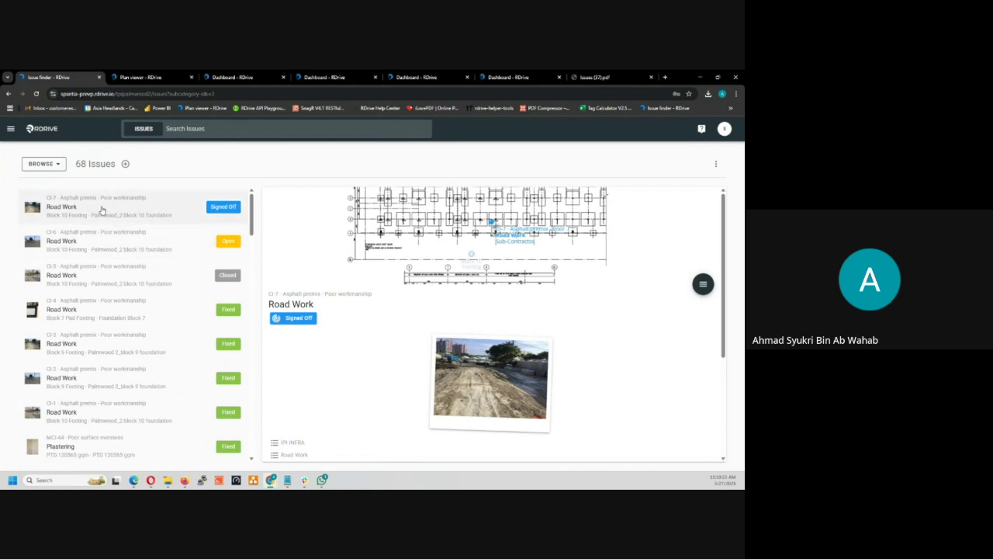
pyautogui.click(703, 283)
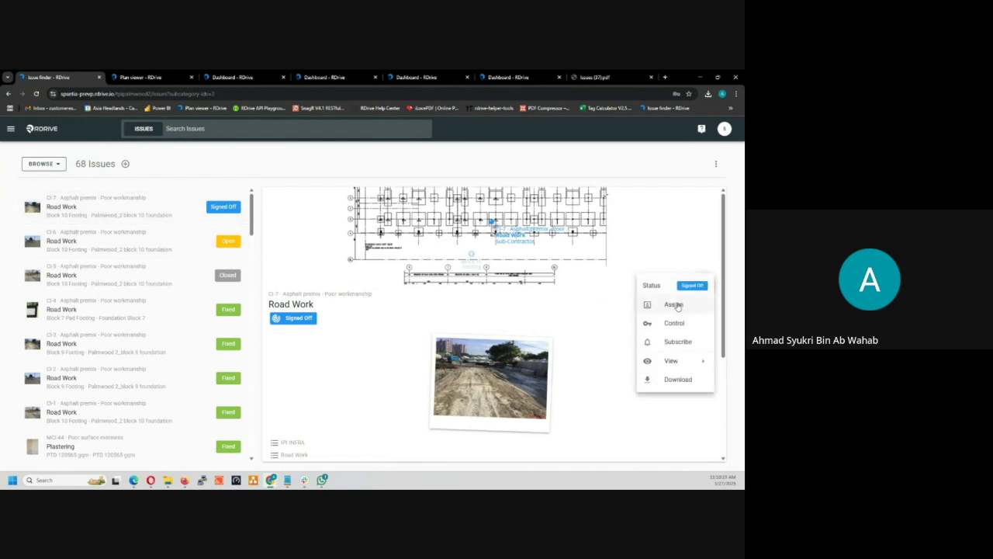
pyautogui.click(672, 285)
pyautogui.click(484, 311)
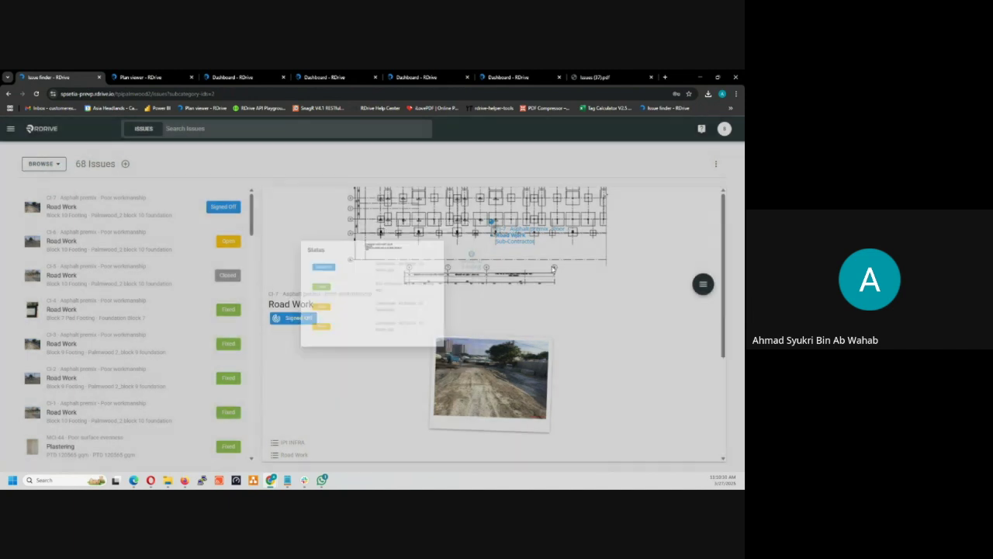
# - Open the signed-off MCI-47 Door & Window Frame issue, change its status to Closed, and save it
pyautogui.scroll(-2, 199, 297)
pyautogui.scroll(-1, 199, 297)
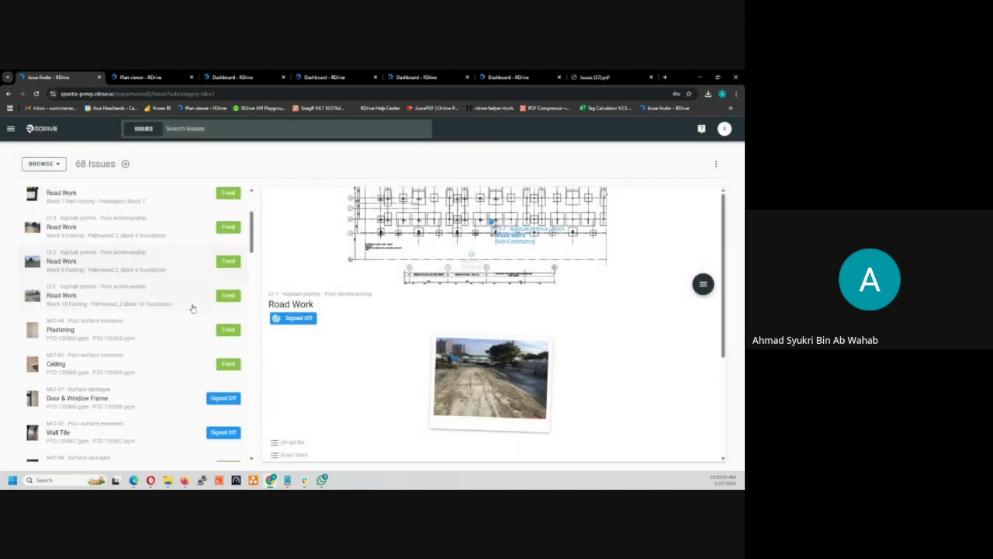
pyautogui.click(168, 402)
pyautogui.click(703, 284)
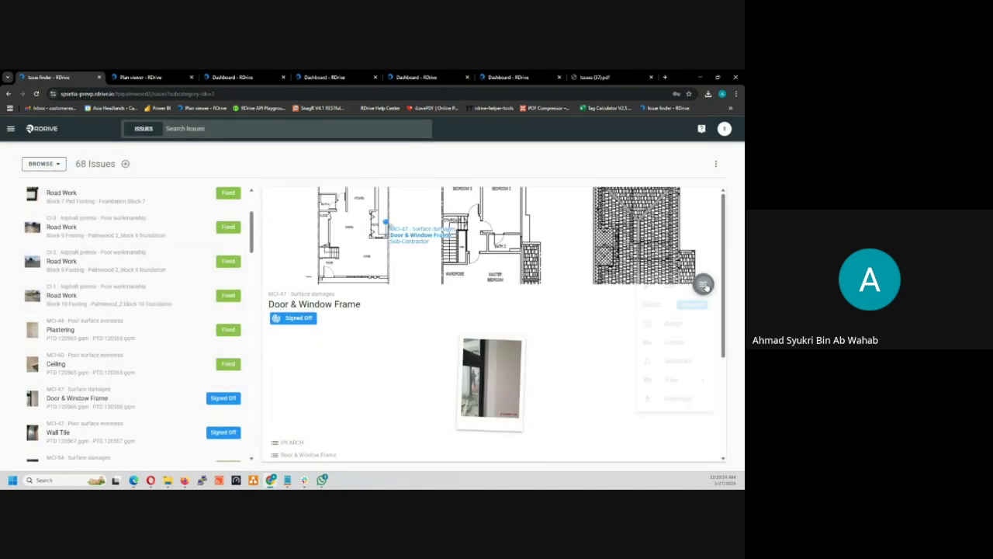
pyautogui.click(683, 286)
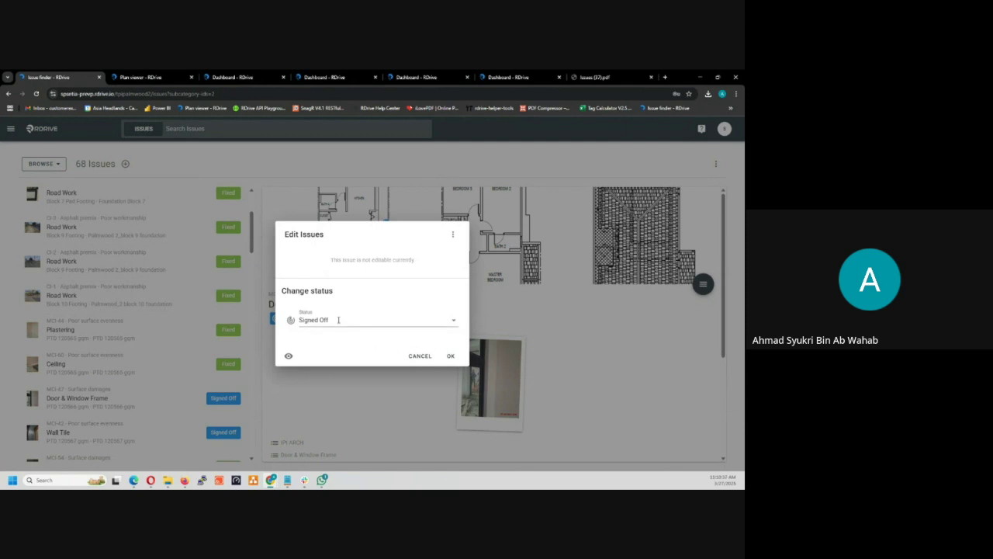
pyautogui.click(342, 319)
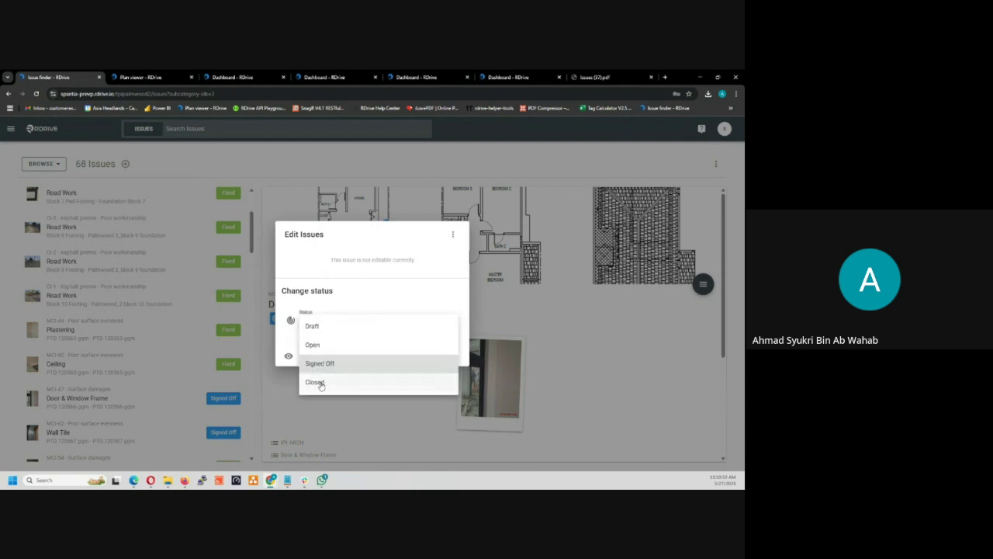
pyautogui.click(314, 383)
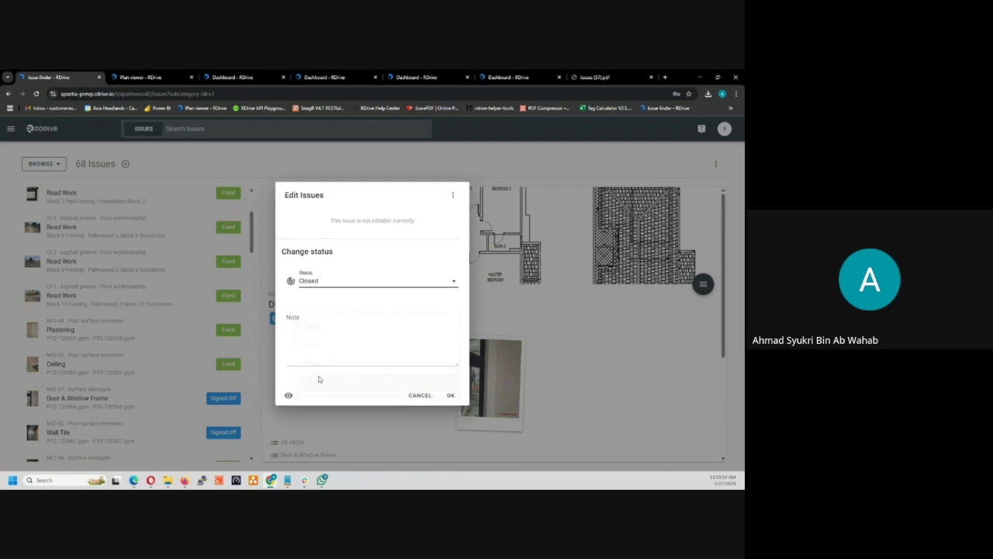
pyautogui.click(450, 395)
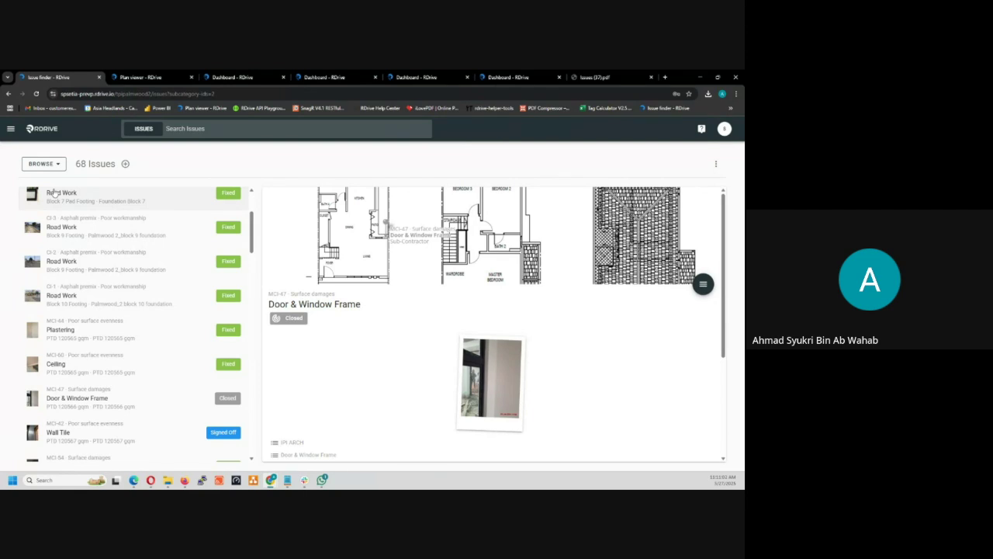
# - Check the actions available for the CI-4 Road Work issue, and open the signed-off Wall Tile issue for editing with its hidden fields shown
pyautogui.click(81, 196)
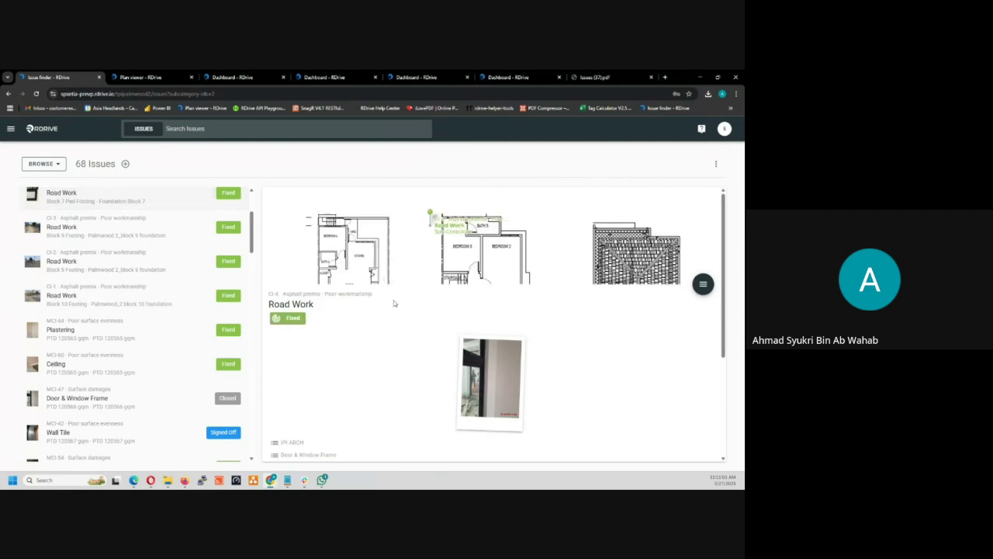
pyautogui.click(703, 284)
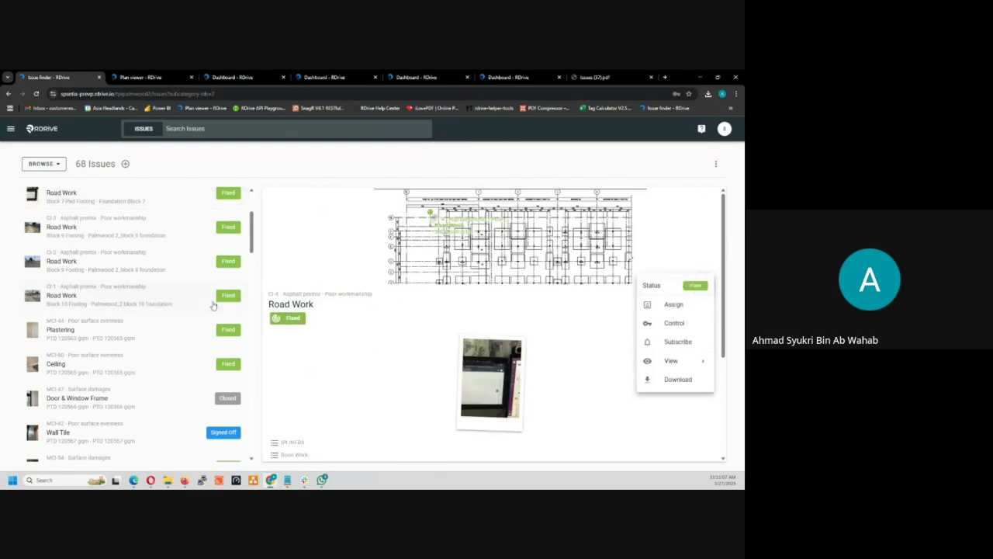
pyautogui.click(116, 431)
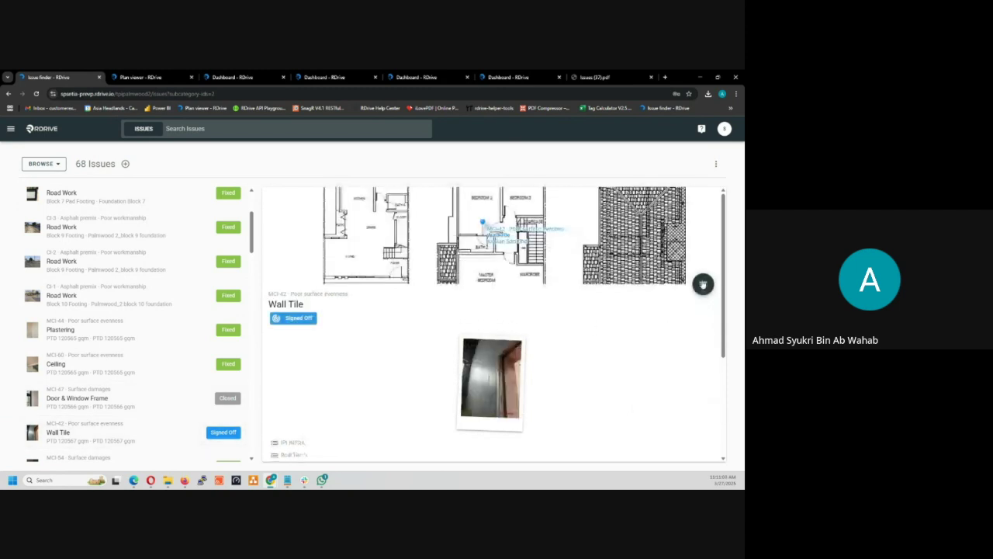
pyautogui.click(703, 285)
pyautogui.click(677, 287)
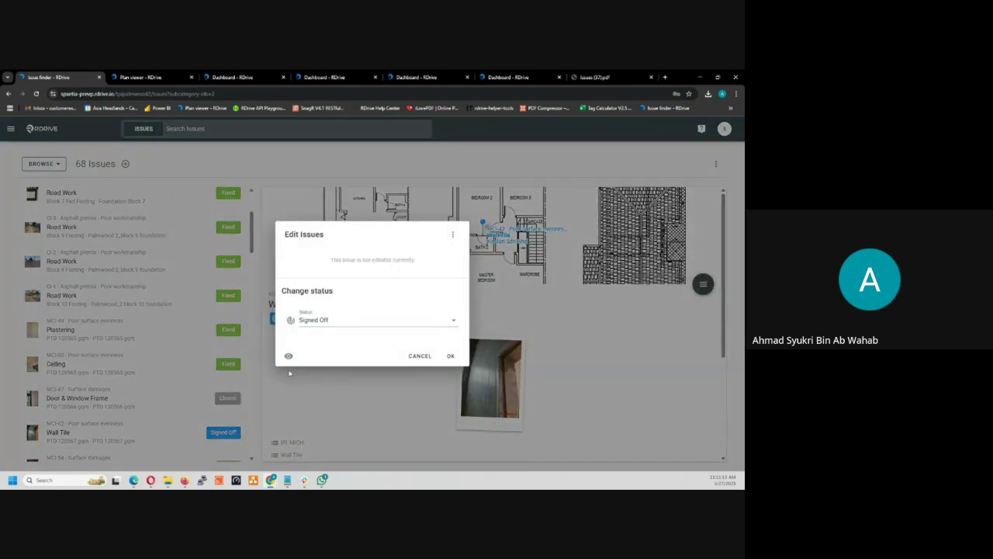
pyautogui.click(288, 356)
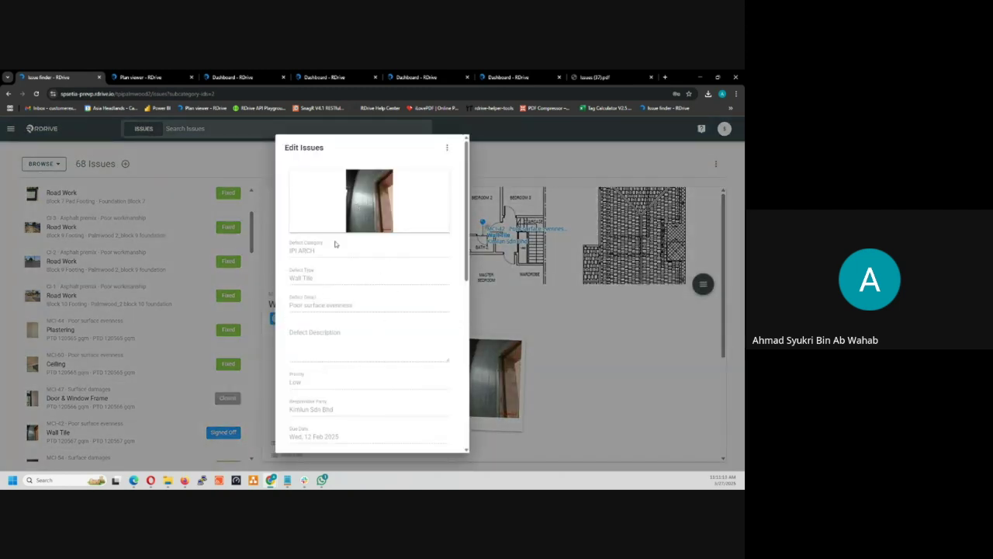
# - Review the Wall Tile issue's defect details, response photos and descriptions, and status, and cancel the edit
pyautogui.scroll(-2, 362, 348)
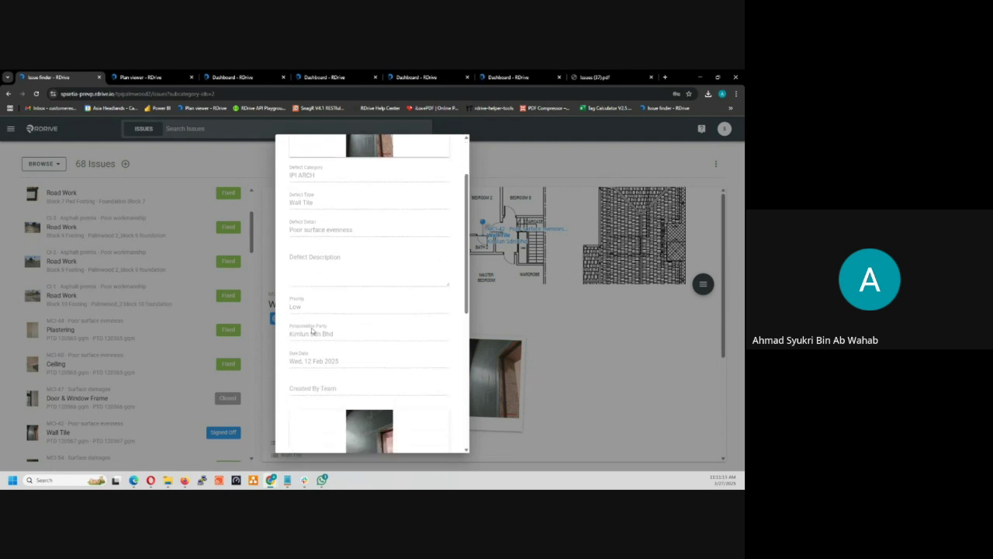
pyautogui.scroll(-1, 336, 373)
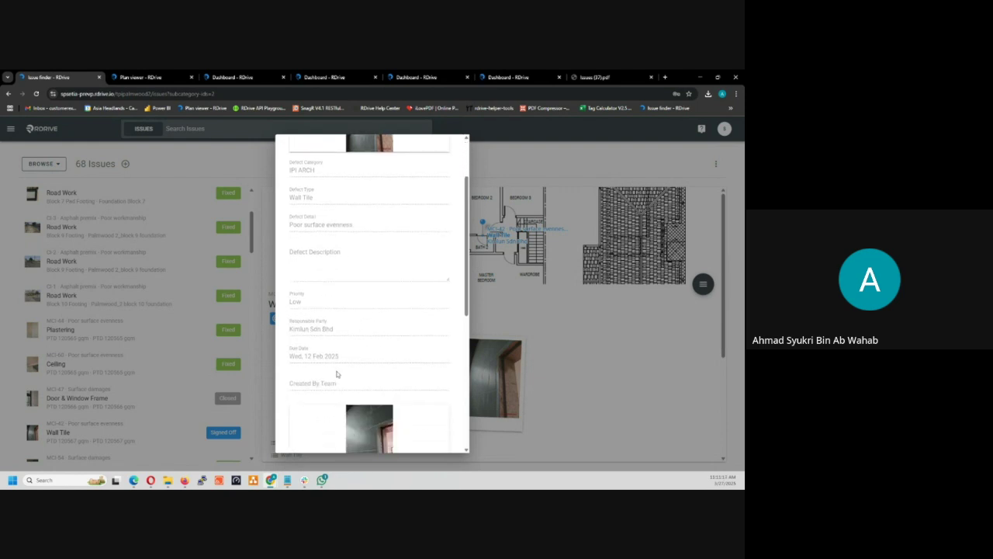
pyautogui.scroll(-3, 319, 345)
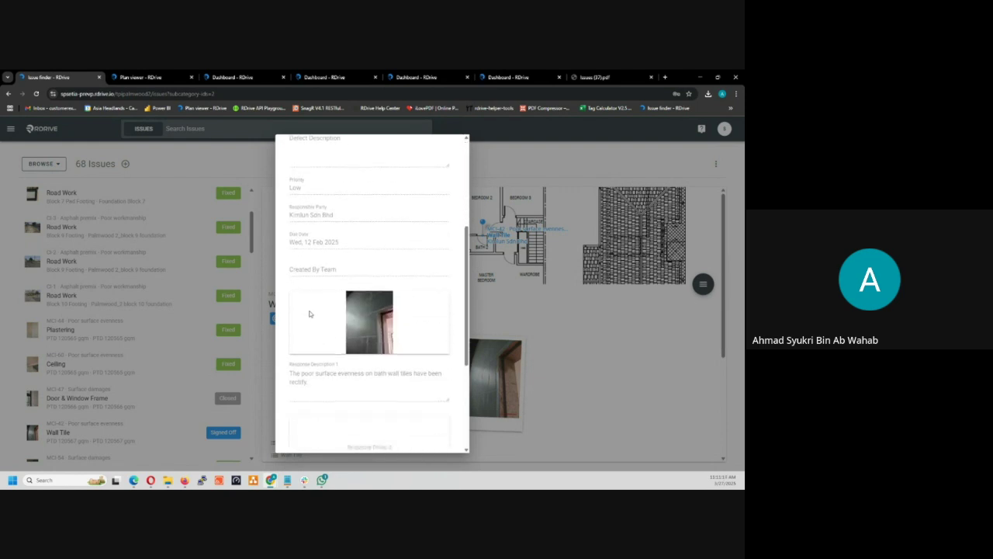
pyautogui.scroll(-1, 311, 309)
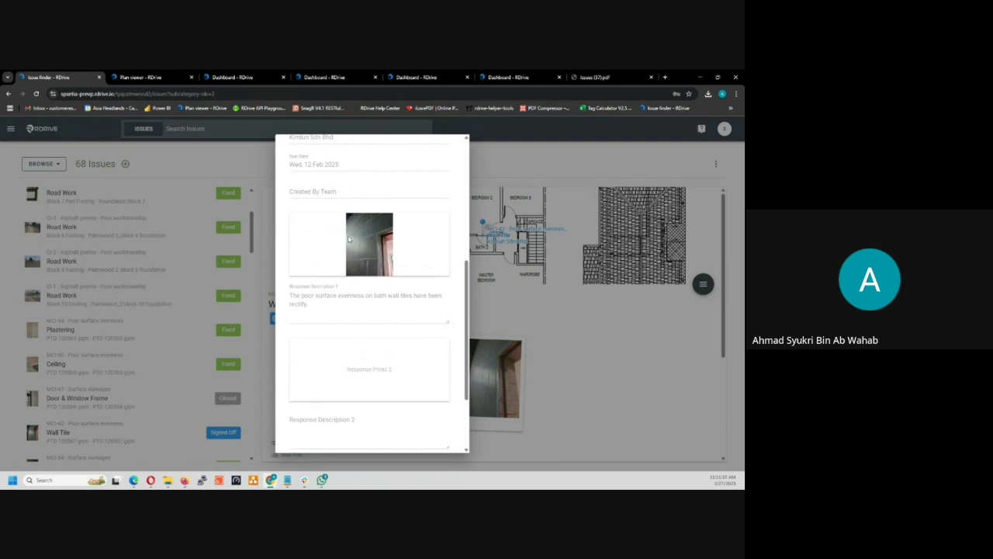
pyautogui.scroll(-1, 364, 270)
pyautogui.scroll(-1, 364, 271)
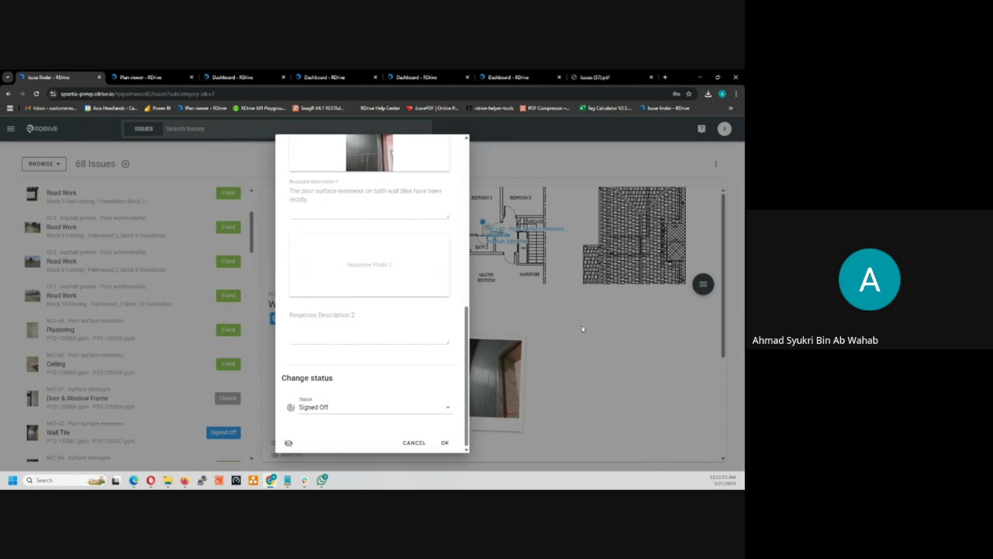
pyautogui.click(414, 443)
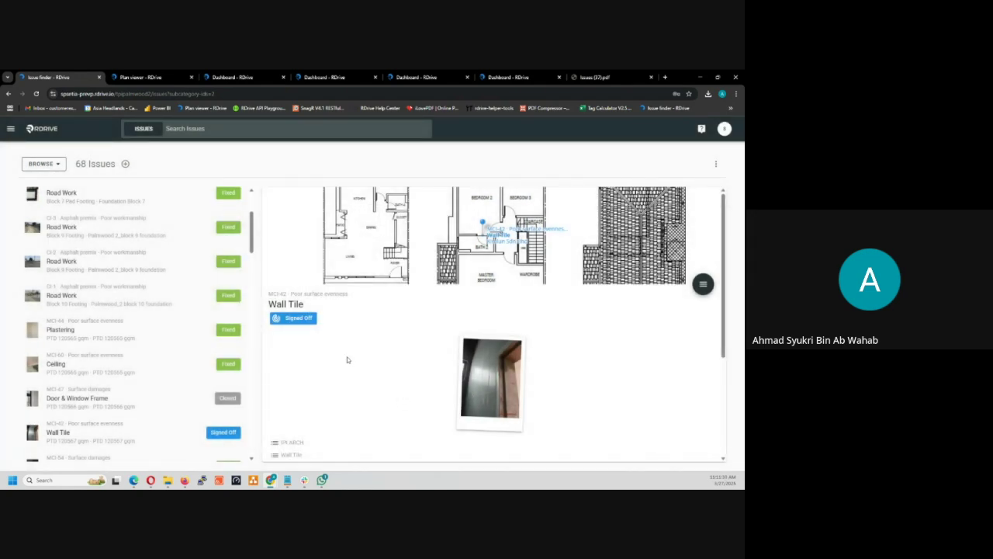
# - Return the Chrome window to its quarter of the screen and look over the CI-6 Road Work issue in the Edge window
pyautogui.press('super+Left')
pyautogui.press('super+Up')
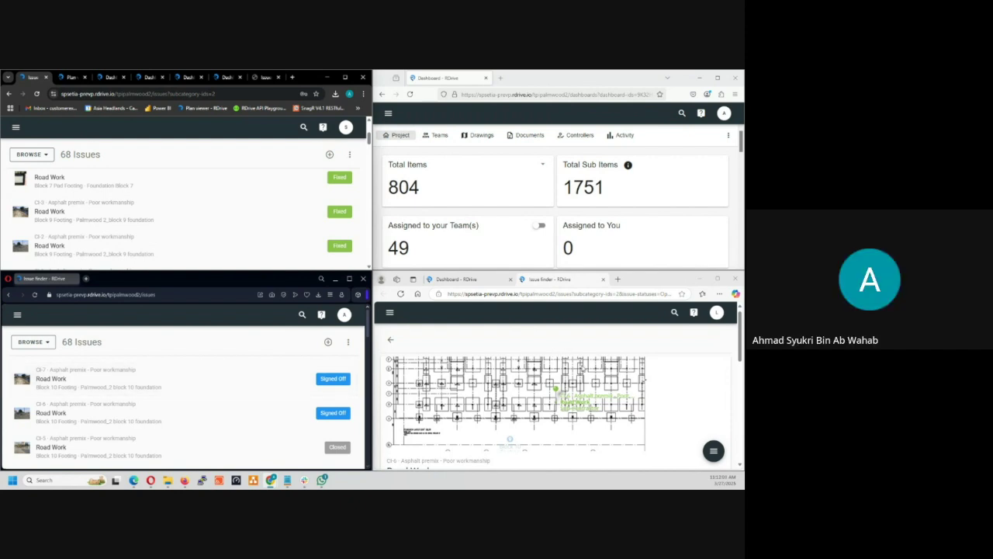
pyautogui.scroll(-1, 655, 353)
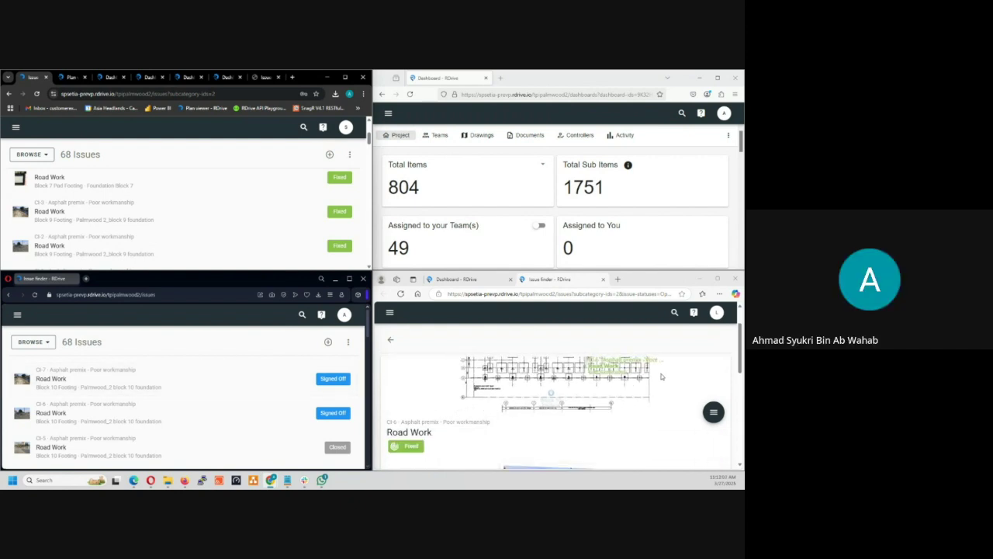
pyautogui.scroll(-1, 580, 427)
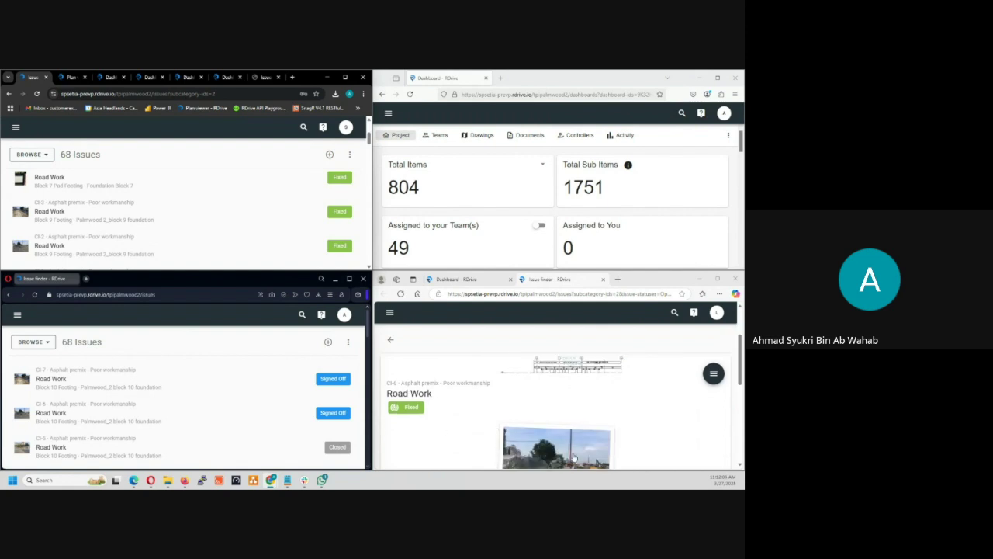
pyautogui.click(603, 420)
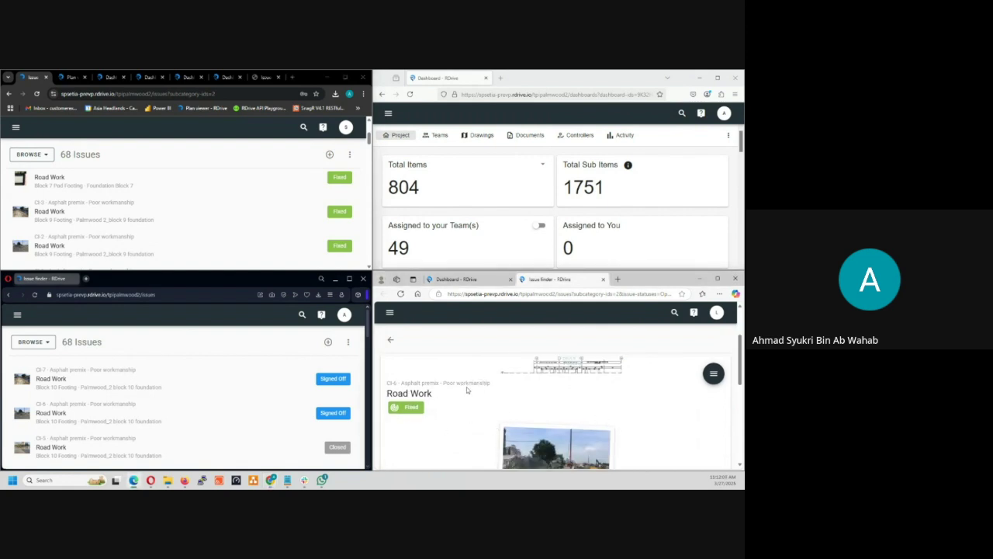
# - Leave the CI-6 issue in Edge and load the project's full issue list to check the issue statuses
pyautogui.click(393, 342)
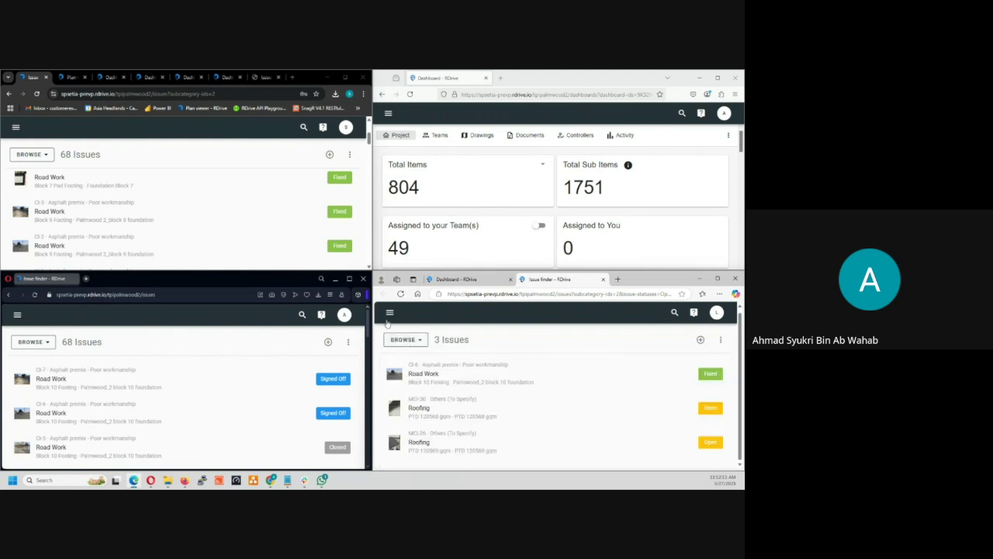
pyautogui.click(392, 320)
pyautogui.click(414, 397)
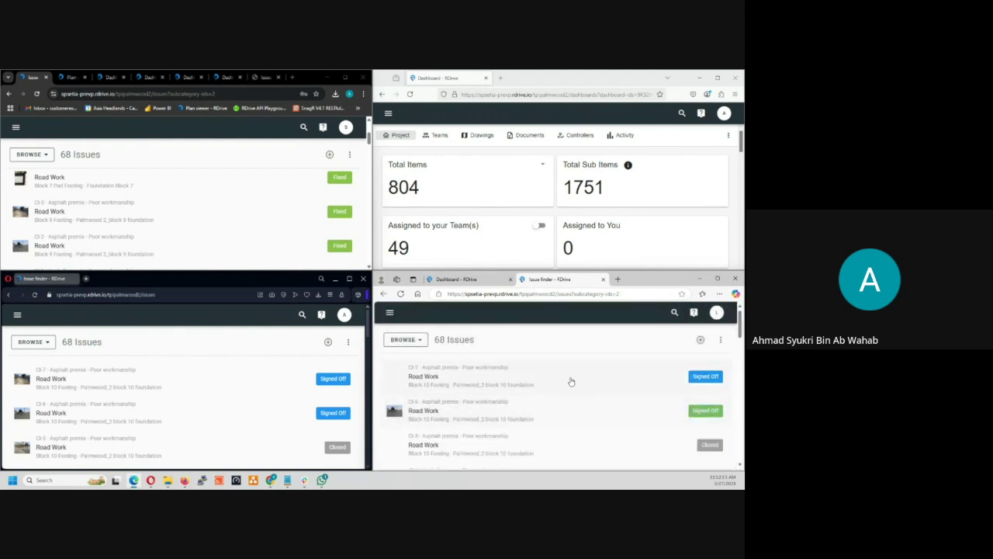
pyautogui.scroll(-1, 604, 422)
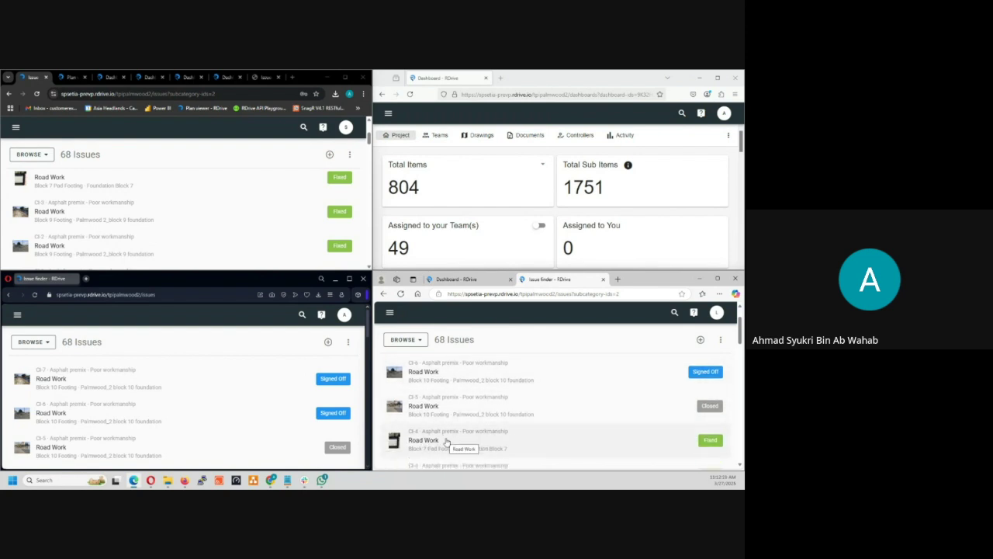
# - Open the CI-4 Road Work issue in the Edge window, review its status history, and close the history
pyautogui.click(444, 439)
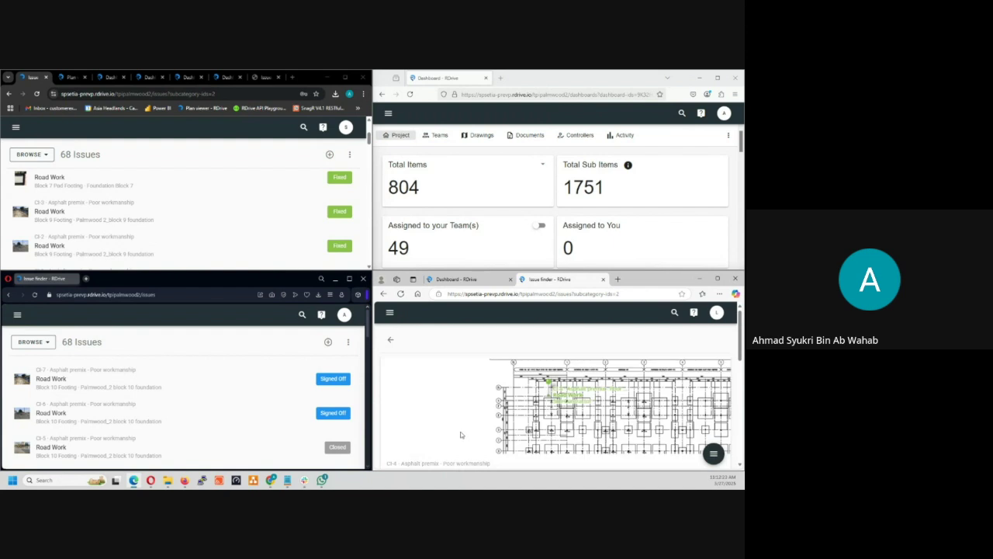
pyautogui.click(712, 453)
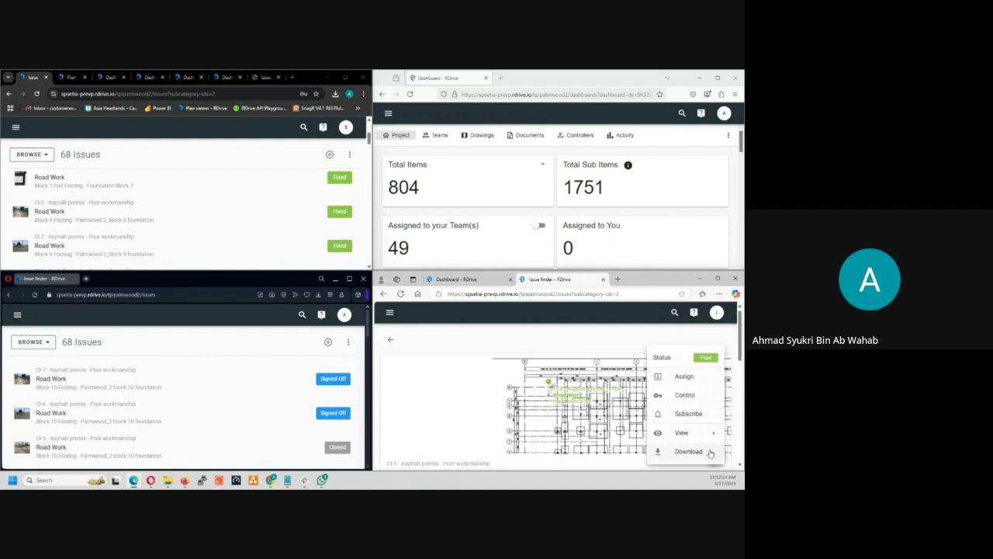
pyautogui.click(700, 357)
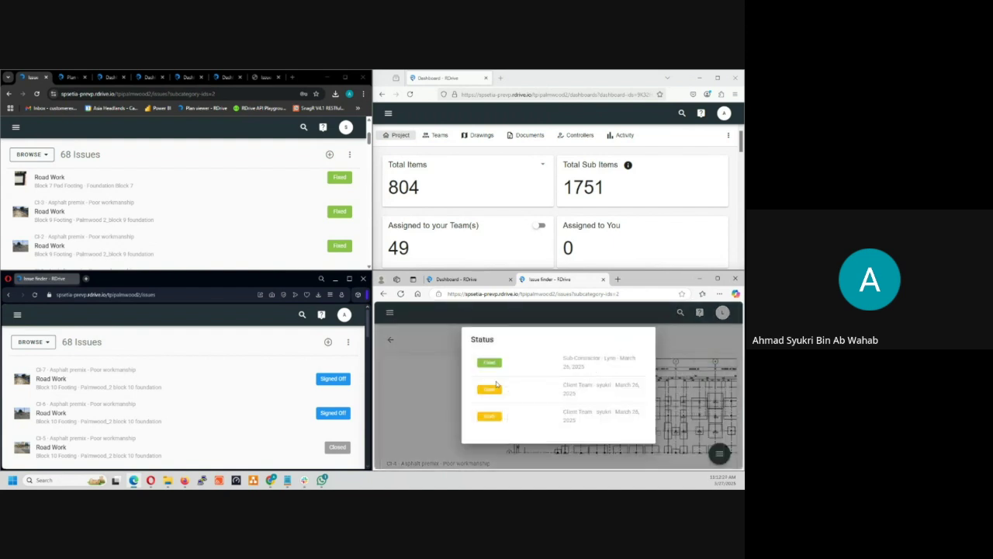
pyautogui.click(419, 412)
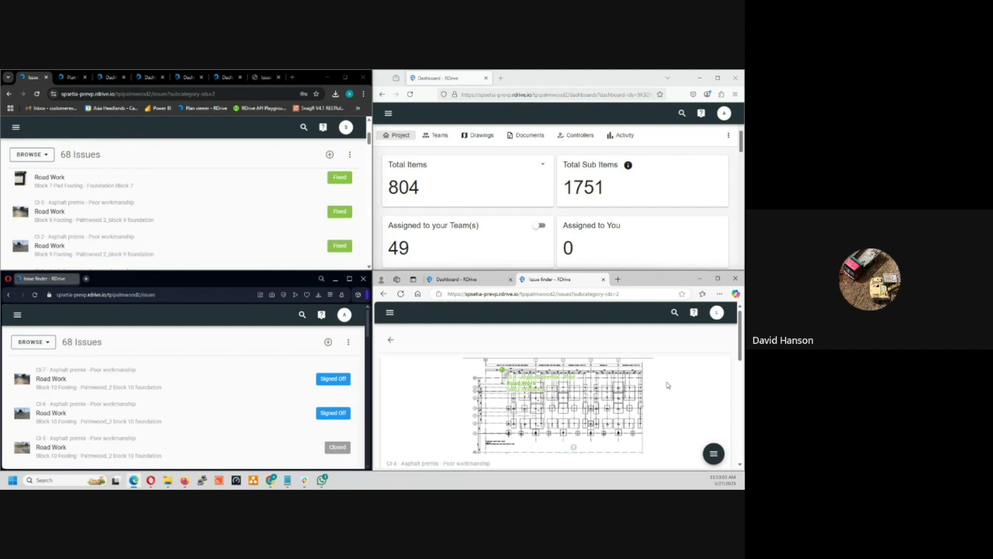
# - Check the actions and view options available for the CI-4 Road Work issue
pyautogui.click(713, 453)
pyautogui.moveTo(704, 437)
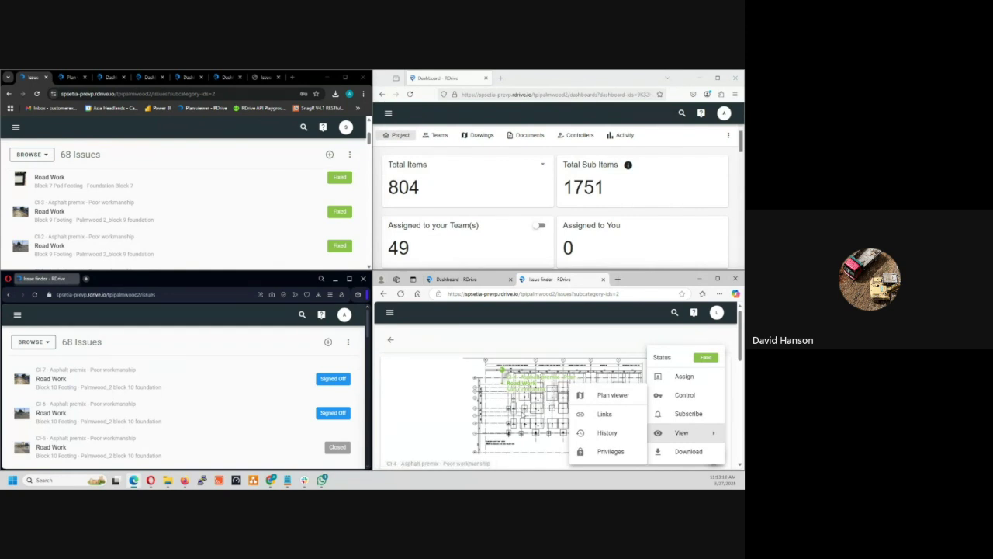
pyautogui.click(481, 424)
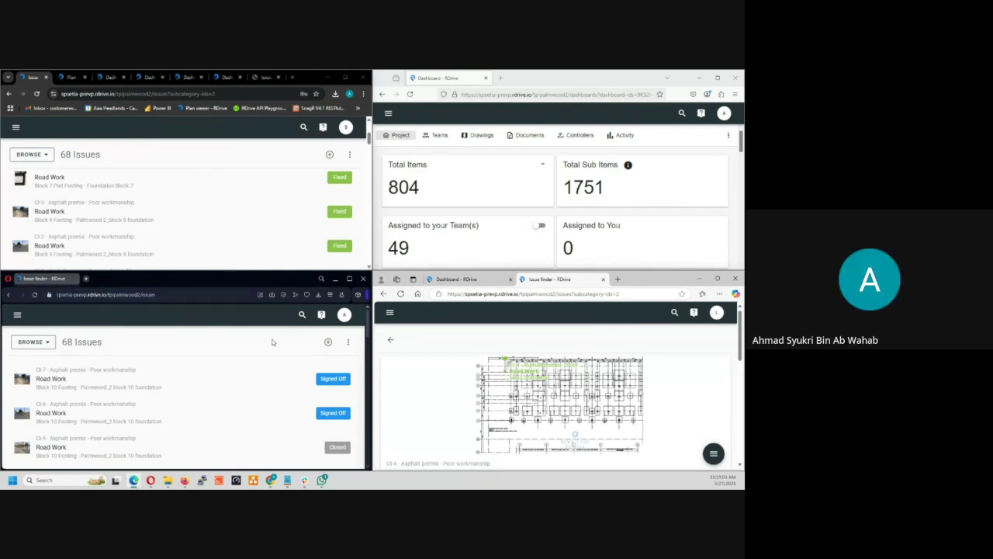
# - Load the Palmwood 2 Project Overview dashboard in the Chrome, Opera and Edge windows
pyautogui.click(15, 127)
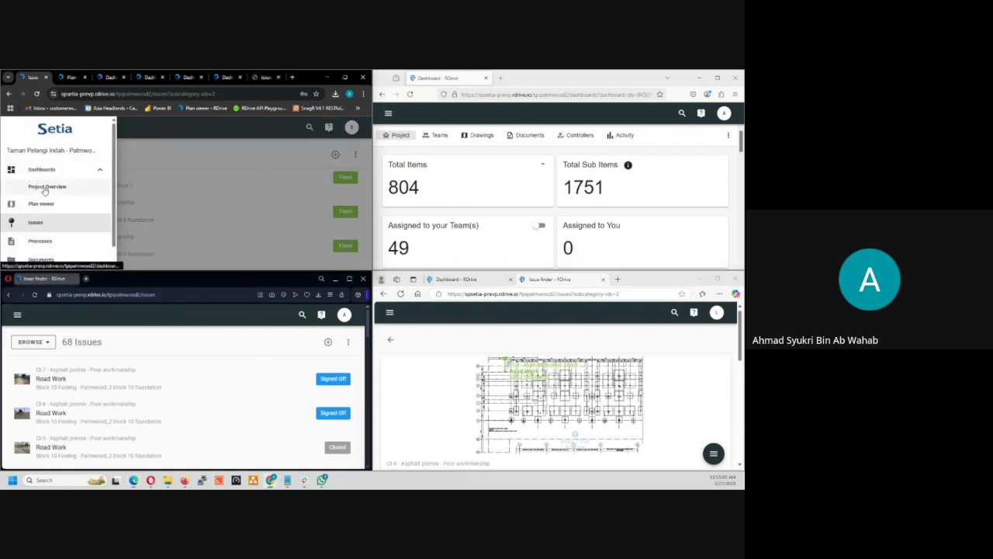
pyautogui.click(42, 193)
pyautogui.click(17, 314)
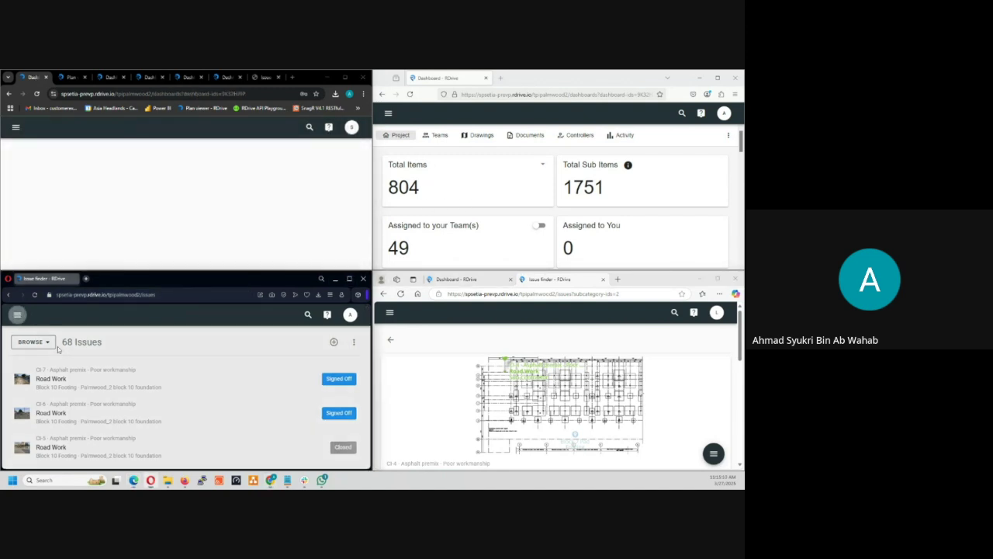
pyautogui.click(52, 374)
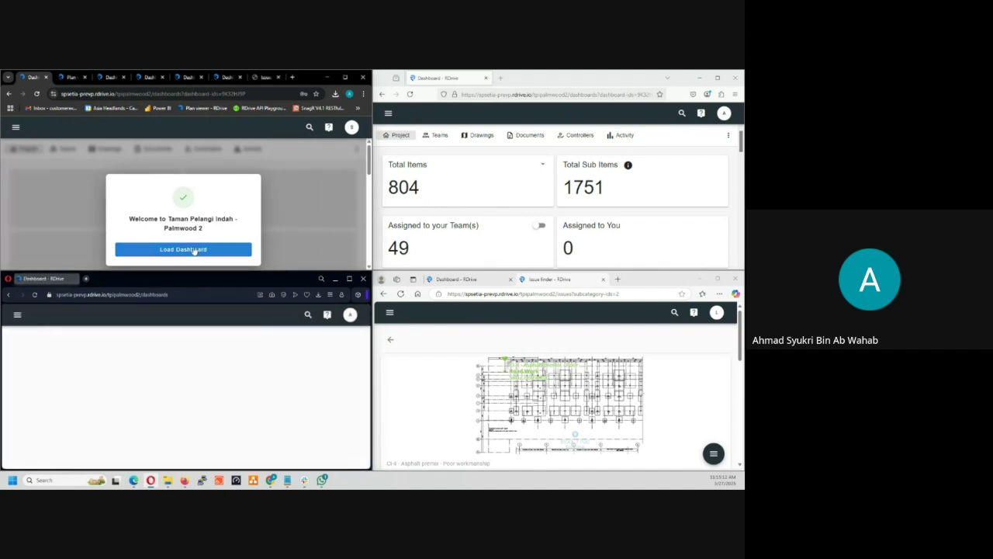
pyautogui.click(391, 314)
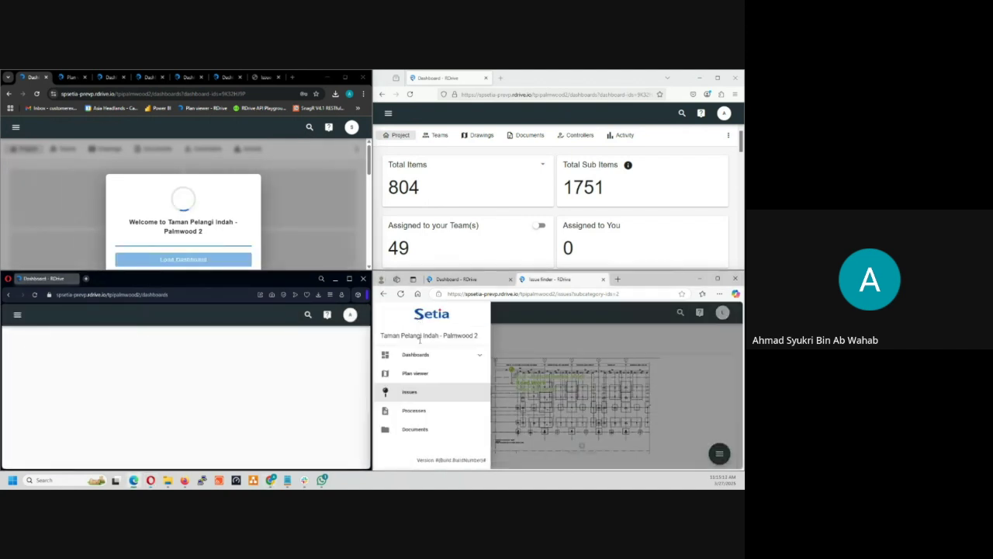
pyautogui.click(417, 354)
pyautogui.click(423, 374)
pyautogui.click(166, 439)
pyautogui.click(609, 440)
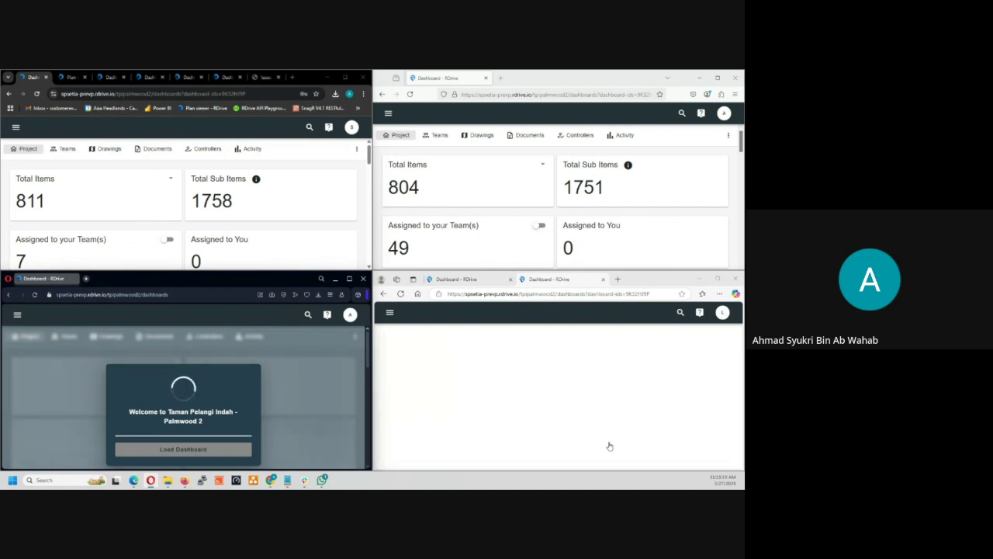
pyautogui.click(572, 447)
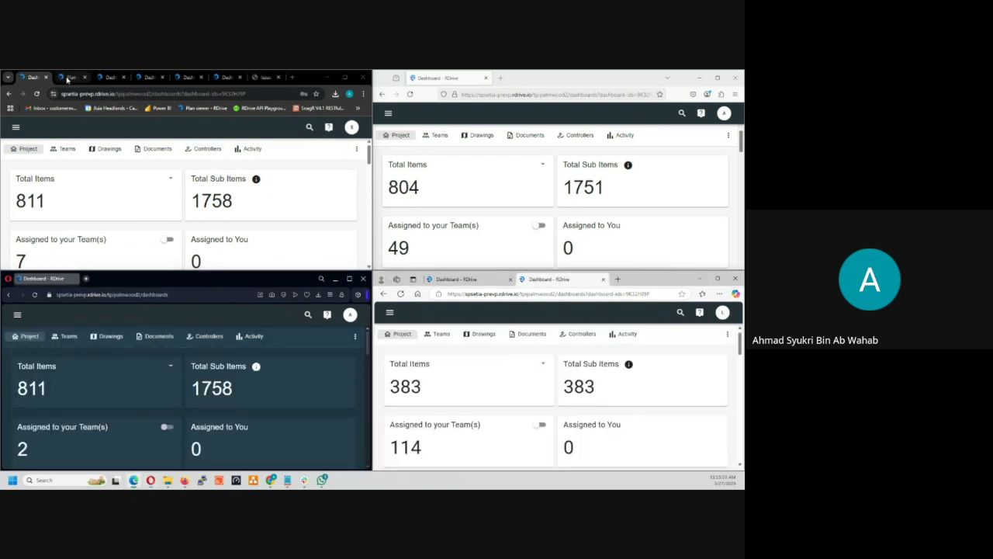
# - Load the Construction Demo project overview dashboard in Chrome, switch to the next open copy of it, and maximize the window
pyautogui.click(69, 78)
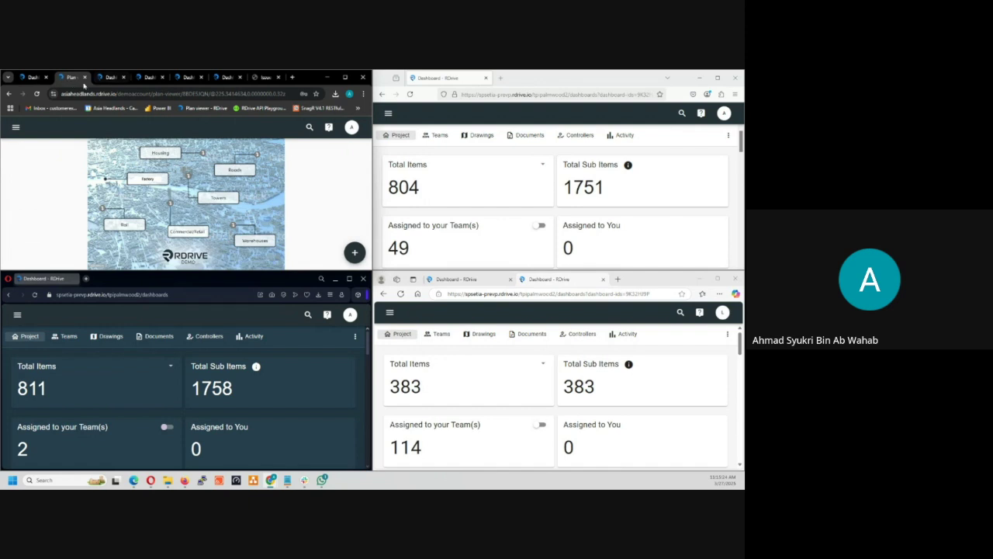
pyautogui.click(106, 78)
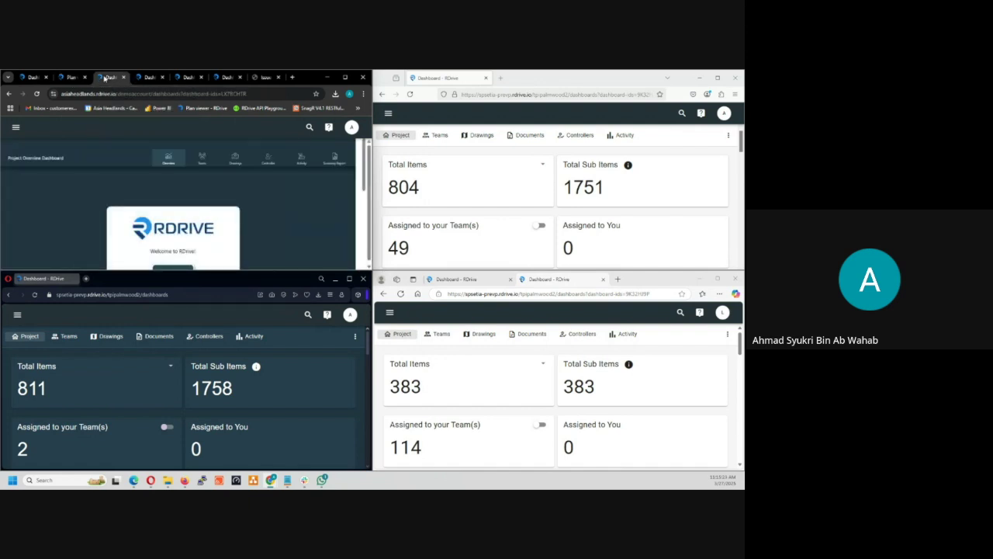
pyautogui.click(148, 78)
pyautogui.click(113, 78)
pyautogui.click(175, 270)
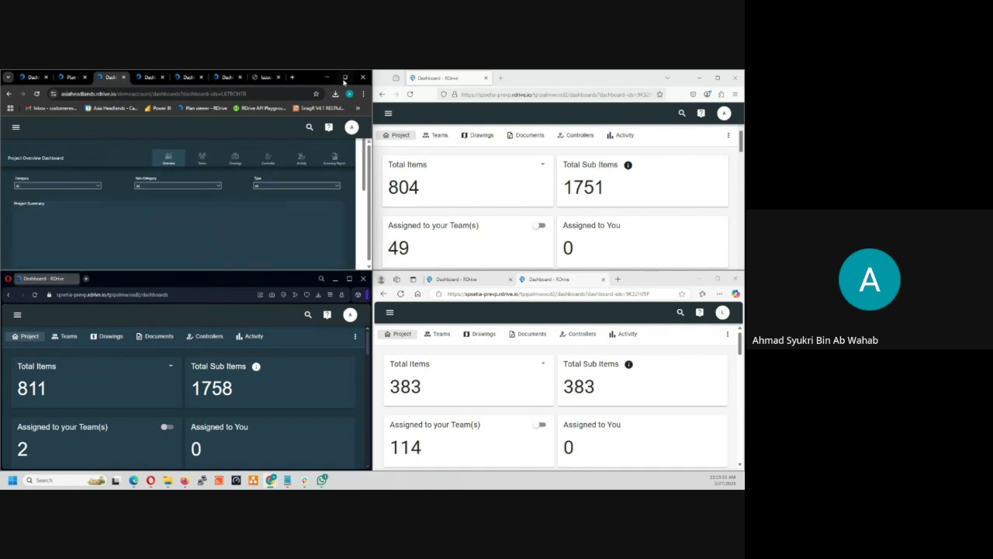
pyautogui.click(147, 77)
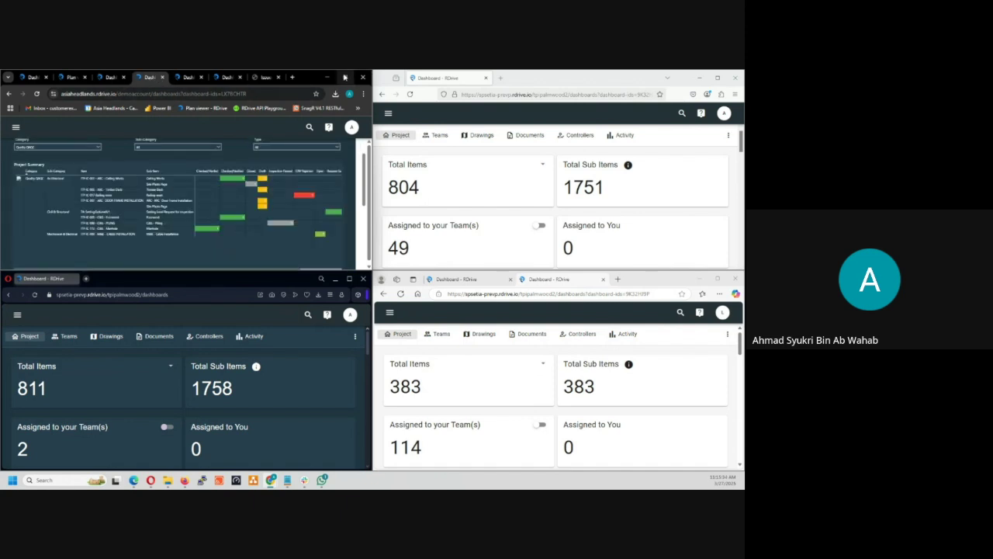
pyautogui.moveTo(346, 78)
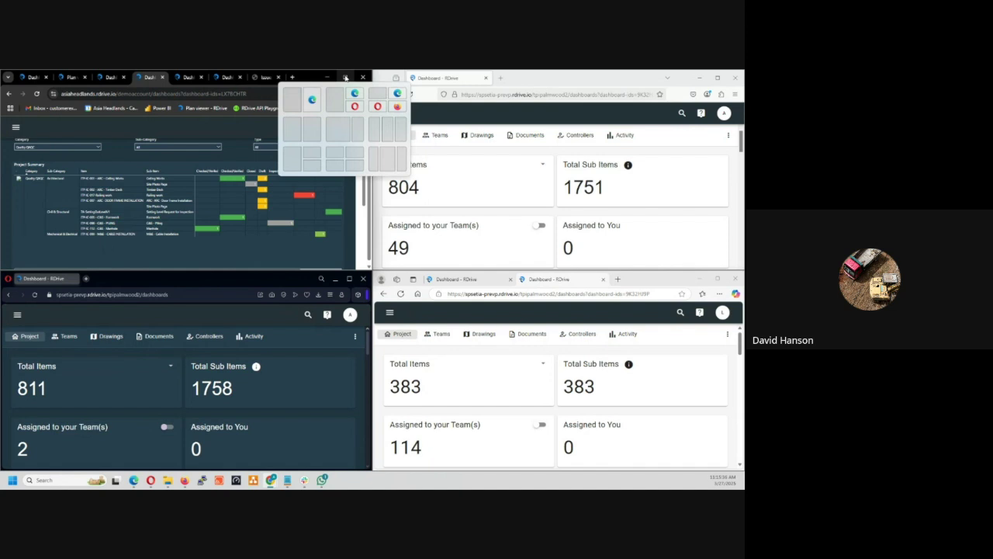
pyautogui.click(346, 78)
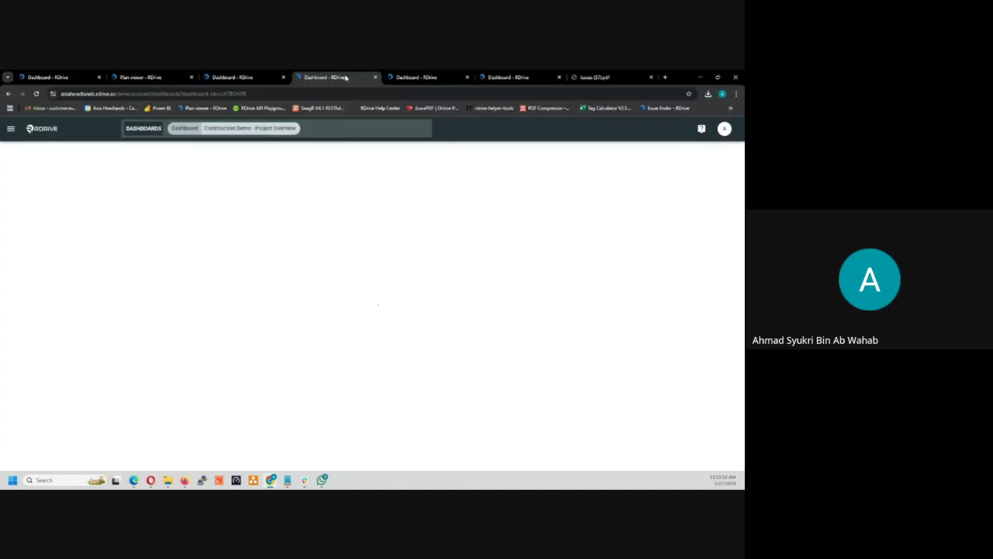
# - Look through the other open Chrome pages, including Issues (37).pdf, and load the Construction Demo dashboard's project summary
pyautogui.click(249, 74)
pyautogui.click(349, 73)
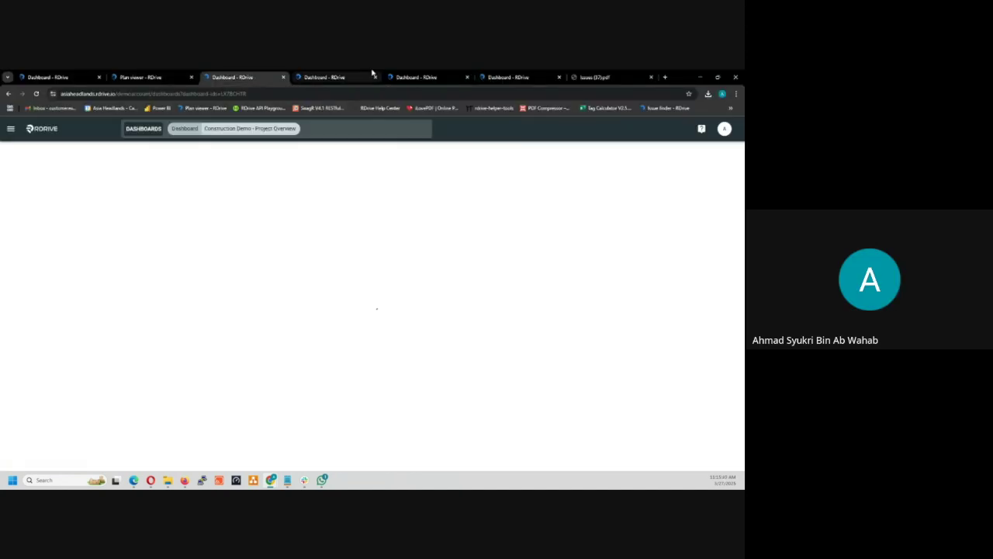
pyautogui.click(419, 74)
pyautogui.click(356, 75)
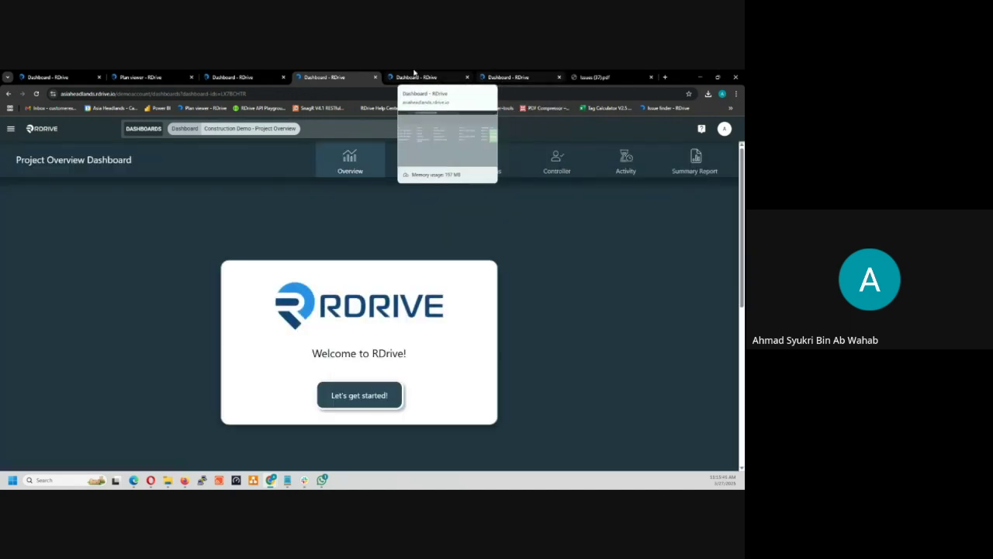
pyautogui.click(496, 74)
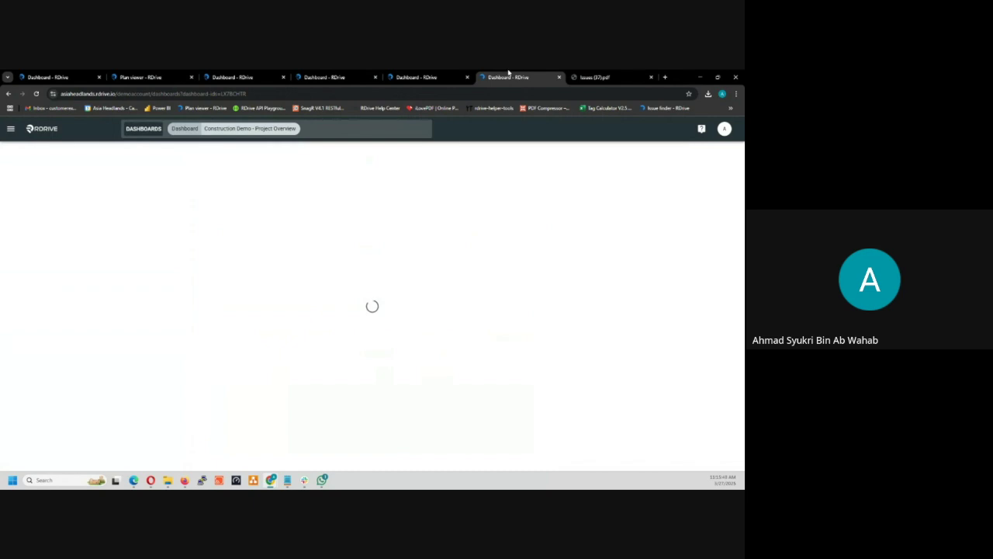
pyautogui.click(591, 75)
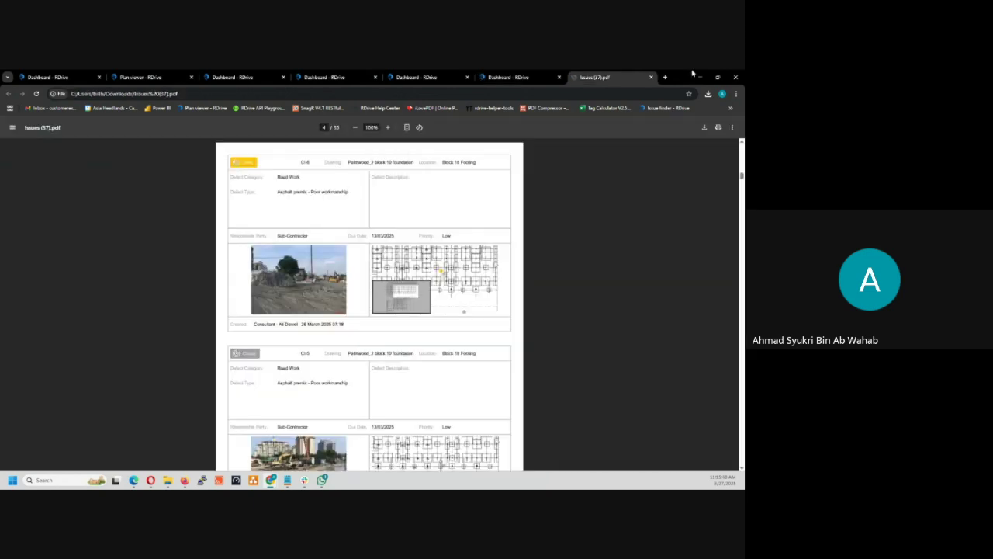
pyautogui.click(228, 75)
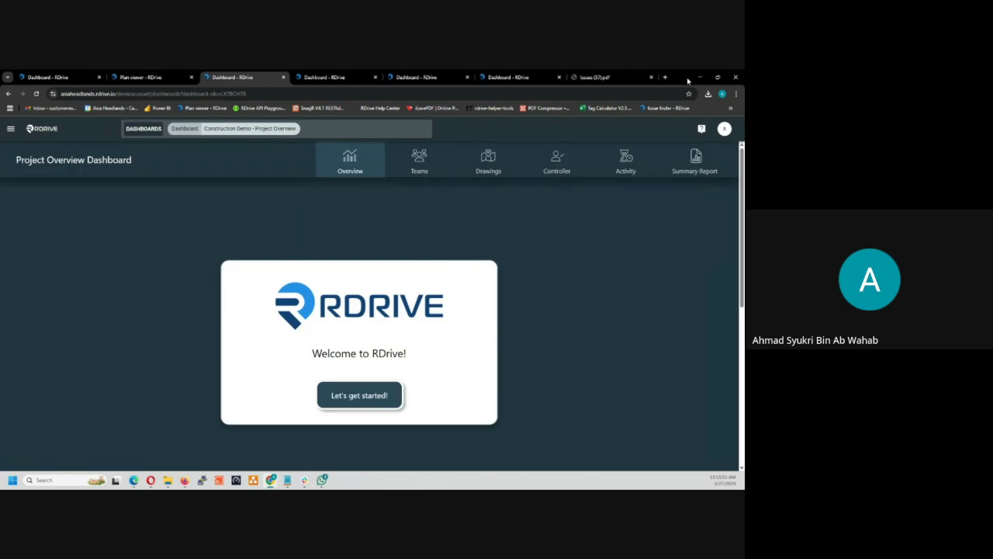
pyautogui.click(386, 396)
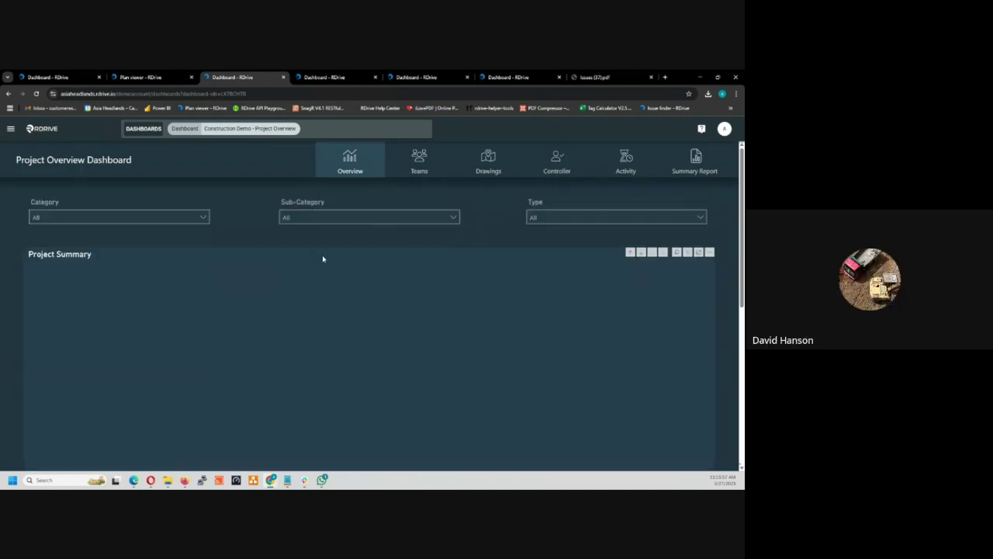
# - Minimize the Chrome window, and enlarge the Notepad notes on team roles behind it before minimizing them too
pyautogui.click(700, 77)
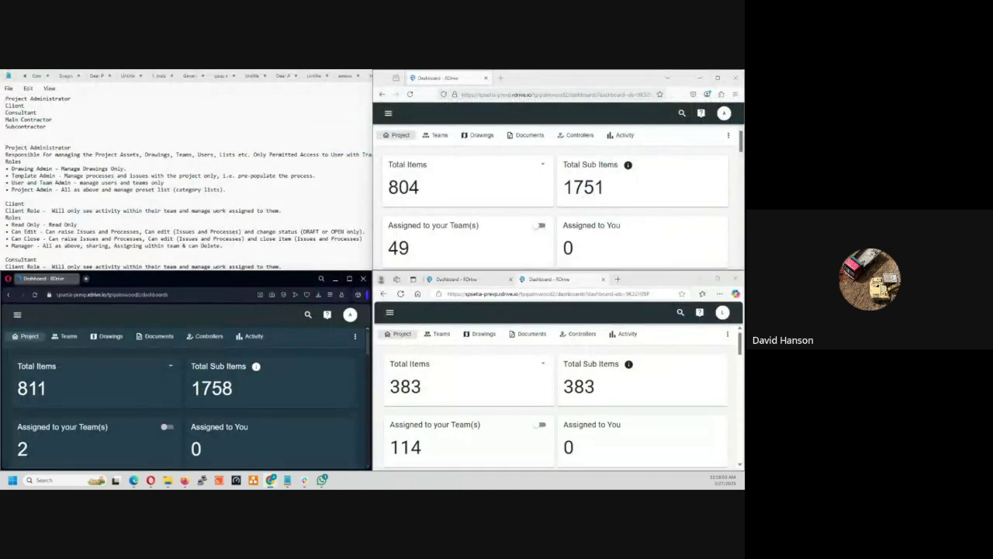
pyautogui.click(315, 73)
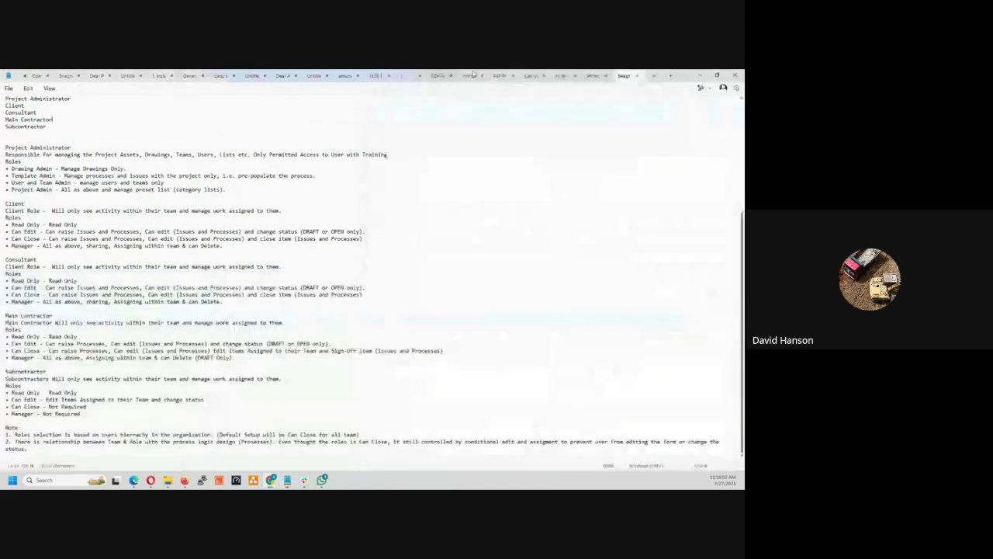
pyautogui.click(701, 75)
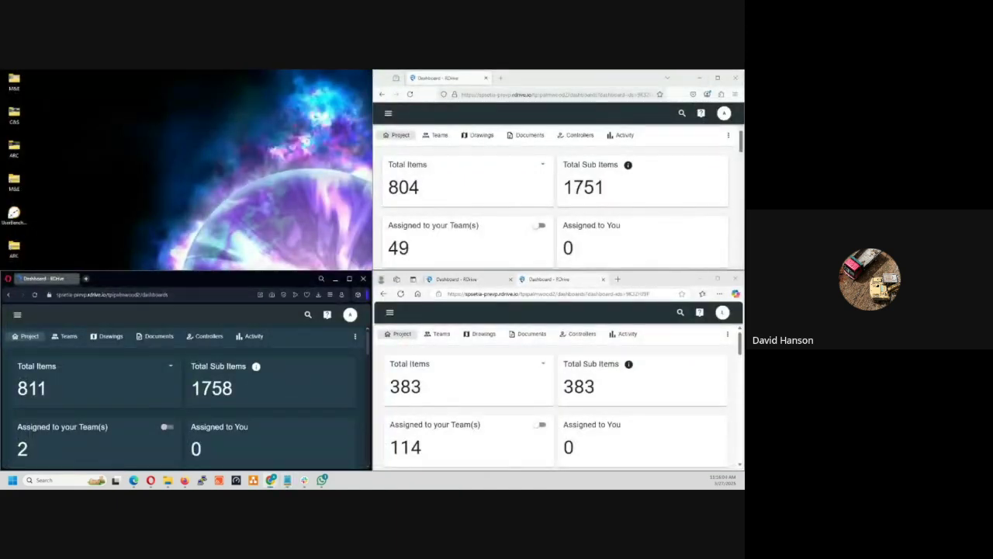